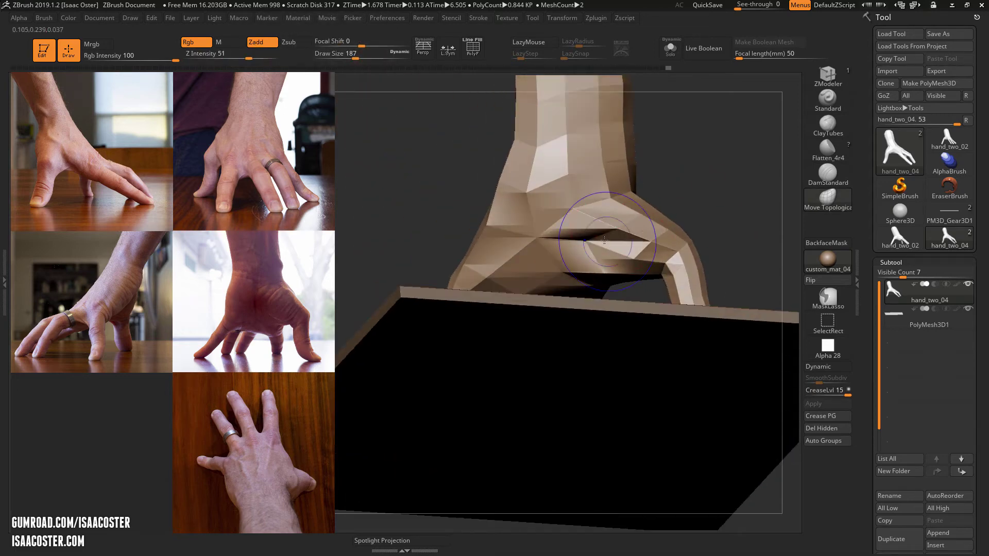
# Smooth the creased palm and the hand's outer side near the wrist, and subdivide the hand mesh one level.
pyautogui.moveTo(617, 235)
pyautogui.keyDown('shift'); pyautogui.mouseDown()
pyautogui.moveTo(611, 262)
pyautogui.moveTo(595, 253)
pyautogui.mouseUp(); pyautogui.keyUp('shift')
pyautogui.moveTo(690, 196); pyautogui.dragTo(733, 197)
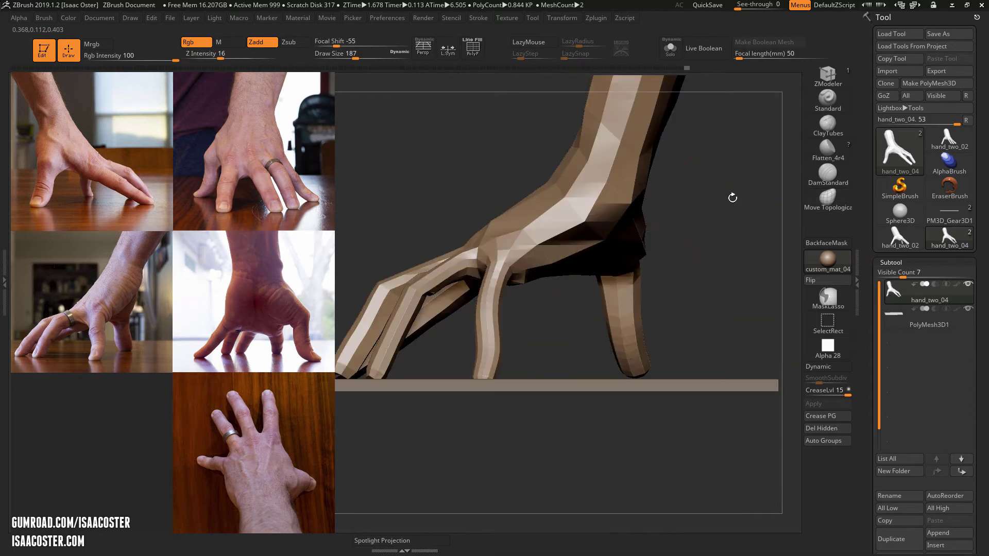
pyautogui.keyDown('shift'); pyautogui.moveTo(550, 239); pyautogui.dragTo(607, 221); pyautogui.keyUp('shift')
pyautogui.moveTo(687, 227)
pyautogui.mouseDown()
pyautogui.moveTo(721, 235)
pyautogui.moveTo(697, 234)
pyautogui.moveTo(676, 293)
pyautogui.moveTo(736, 246)
pyautogui.moveTo(777, 246)
pyautogui.moveTo(764, 203)
pyautogui.moveTo(728, 196)
pyautogui.moveTo(713, 177)
pyautogui.moveTo(633, 234)
pyautogui.moveTo(670, 226)
pyautogui.mouseUp()
pyautogui.hotkey('ctrl', 'd')
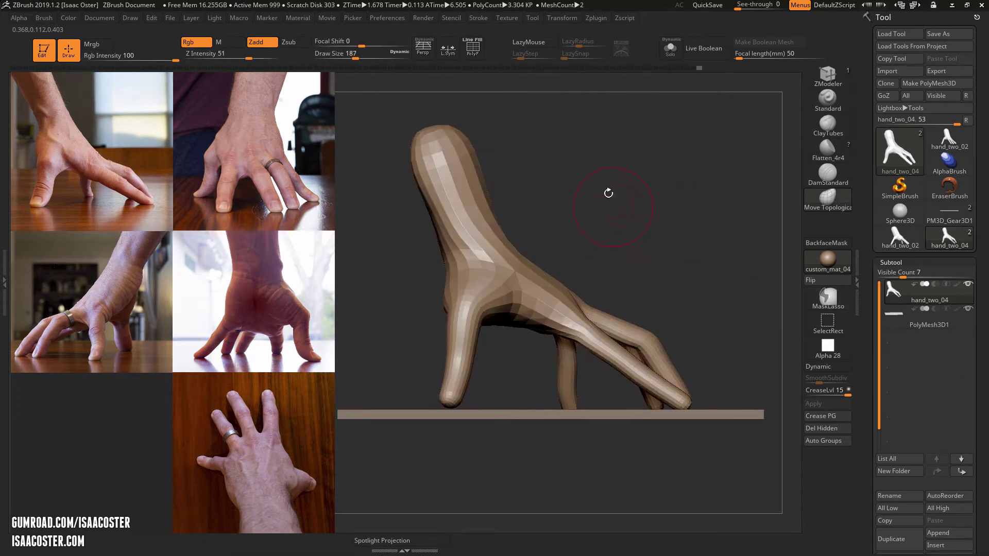
# Hide the tabletop subtool PolyMesh3D1 and display the polyframe on the hand.
pyautogui.moveTo(607, 194); pyautogui.dragTo(639, 265)
pyautogui.press('s')
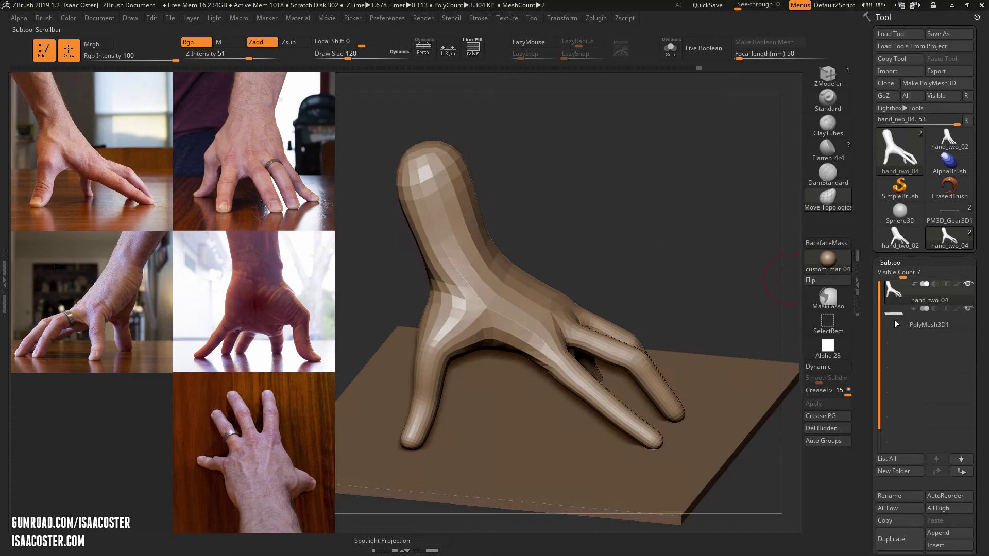
pyautogui.click(969, 309)
pyautogui.keyDown('alt'); pyautogui.moveTo(695, 227); pyautogui.dragTo(644, 268); pyautogui.keyUp('alt')
pyautogui.hotkey('shift', 'f')
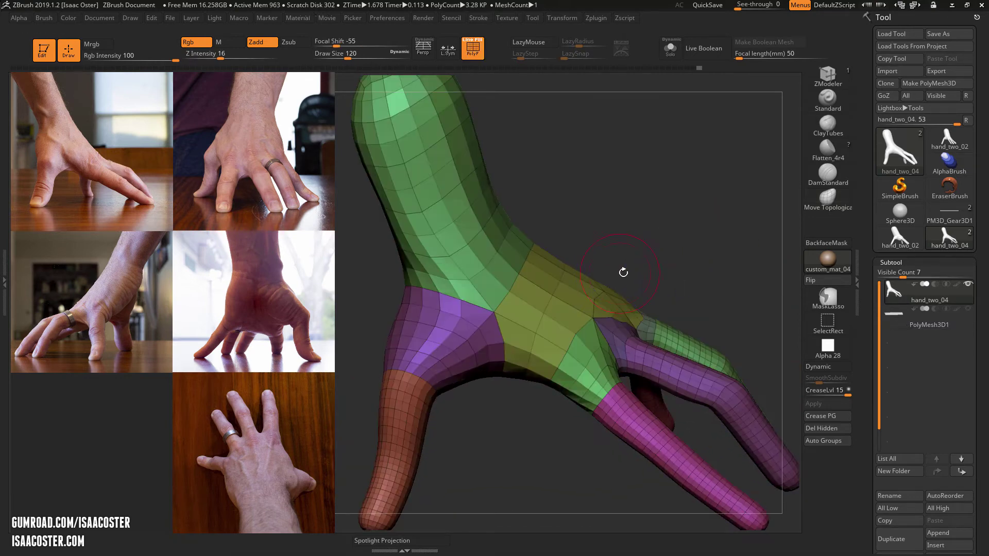
pyautogui.moveTo(669, 218); pyautogui.dragTo(636, 238)
pyautogui.moveTo(612, 192); pyautogui.dragTo(552, 290)
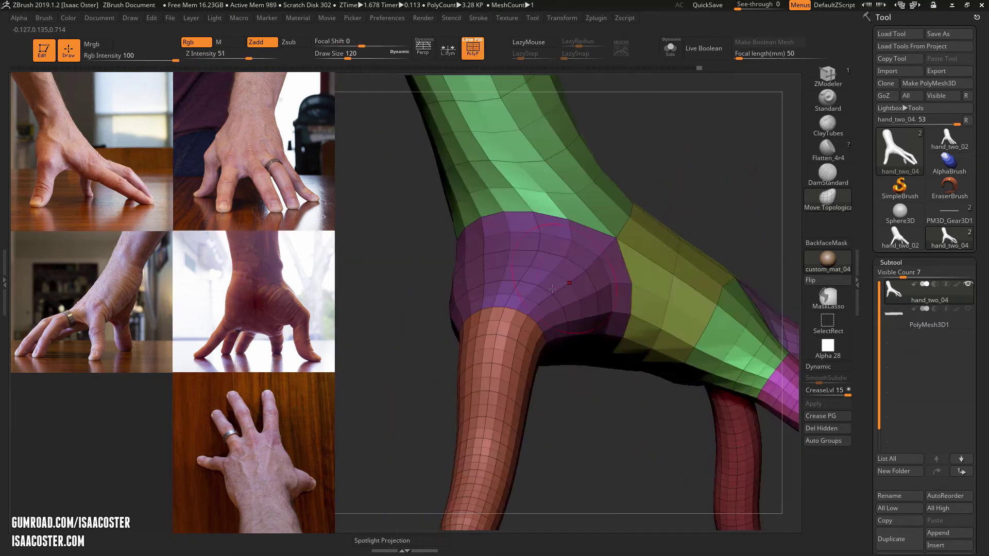
# Set the draw size to 49 and compare the lower and higher subdivision levels around the base of the thumb.
pyautogui.press('s')
pyautogui.moveTo(510, 328); pyautogui.dragTo(498, 328)
pyautogui.keyDown('alt'); pyautogui.moveTo(578, 410); pyautogui.dragTo(652, 502); pyautogui.keyUp('alt')
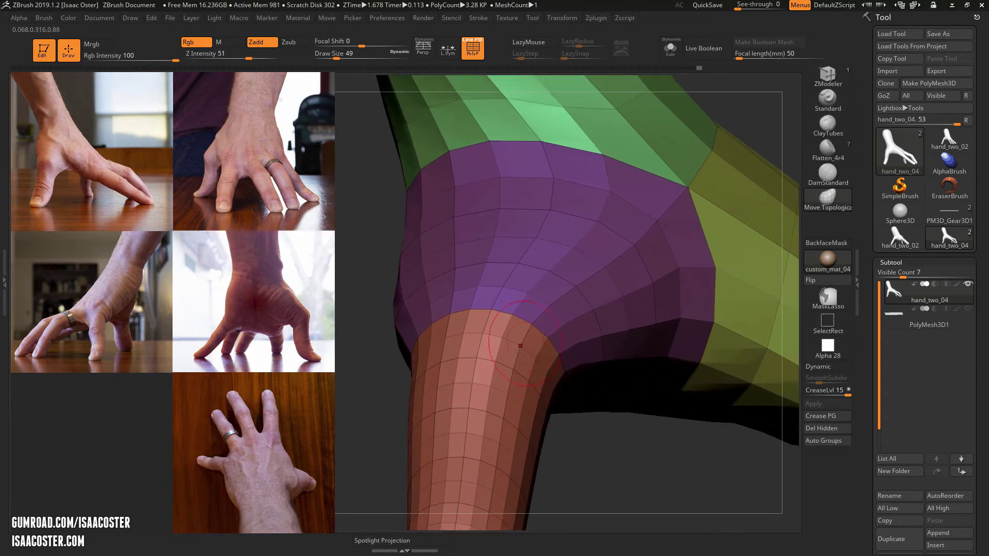
pyautogui.press('shift')
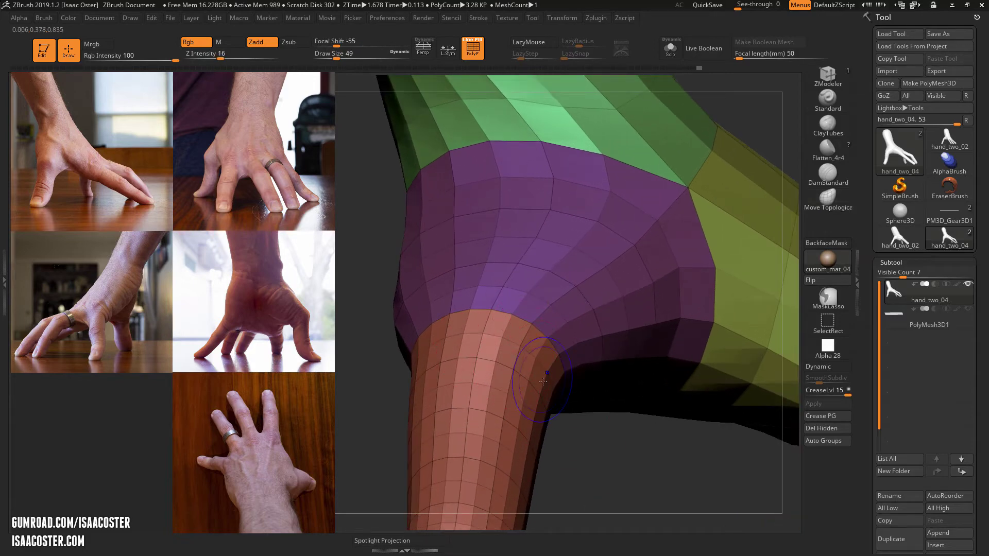
pyautogui.hotkey('shift', 'd')
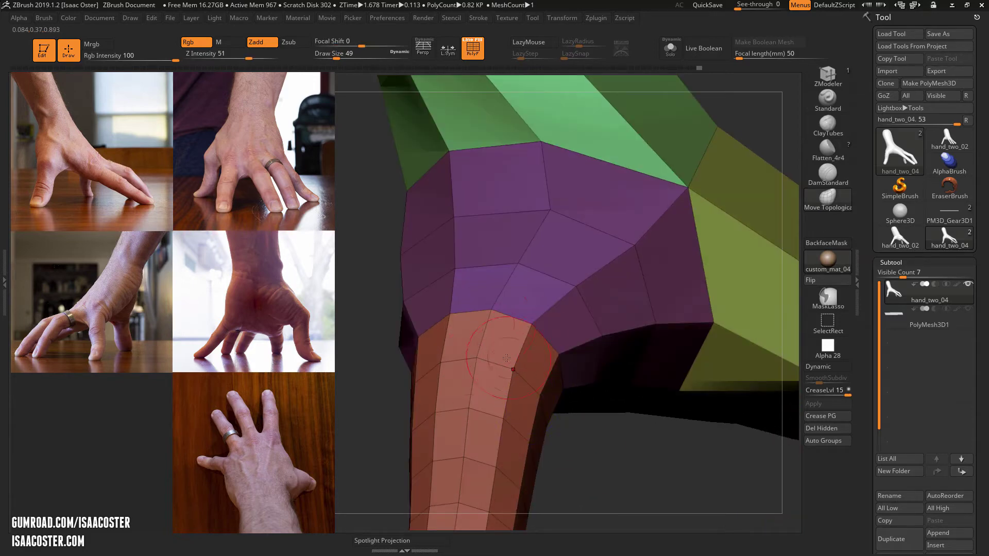
pyautogui.press('d')
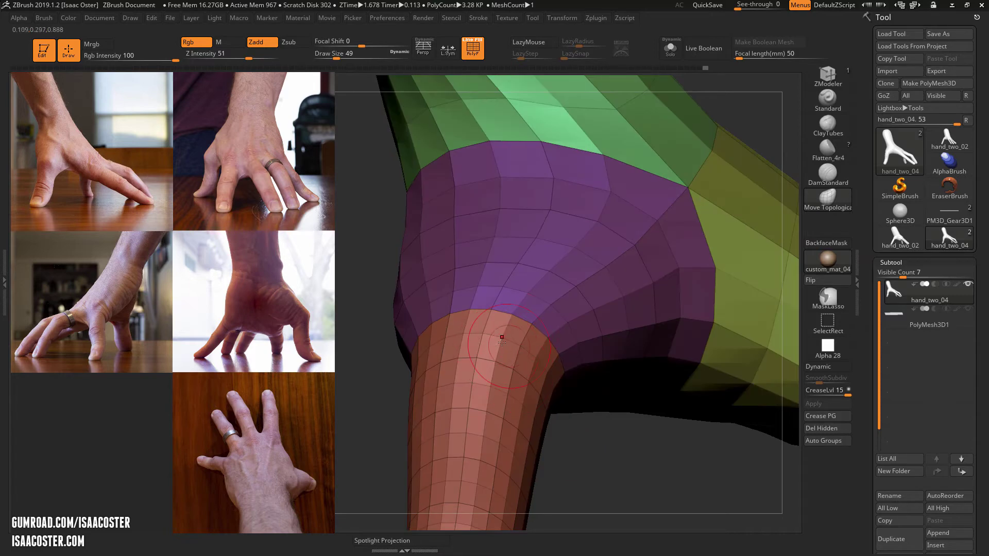
# Frame the whole hand and toggle the polyframe to compare its polygroups and wireframe with the plain shaded surface.
pyautogui.moveTo(618, 464); pyautogui.dragTo(592, 299)
pyautogui.moveTo(650, 455); pyautogui.dragTo(503, 459)
pyautogui.press('f')
pyautogui.hotkey('shift', 'f')
pyautogui.hotkey('shift', 'f')
pyautogui.hotkey('shift', 'f')
pyautogui.hotkey('shift', 'f')
pyautogui.hotkey('shift', 'f')
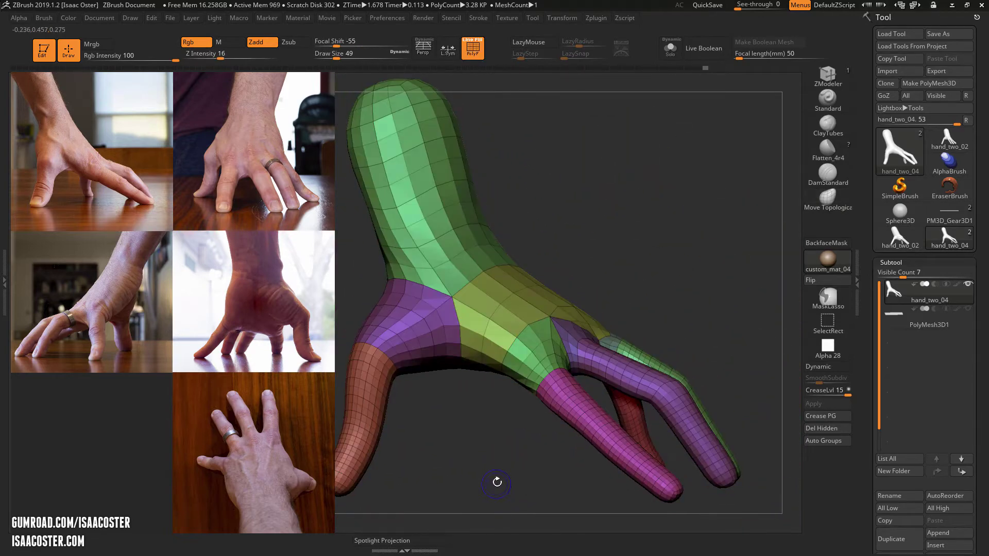
pyautogui.keyDown('alt'); pyautogui.moveTo(585, 212); pyautogui.dragTo(612, 224); pyautogui.keyUp('alt')
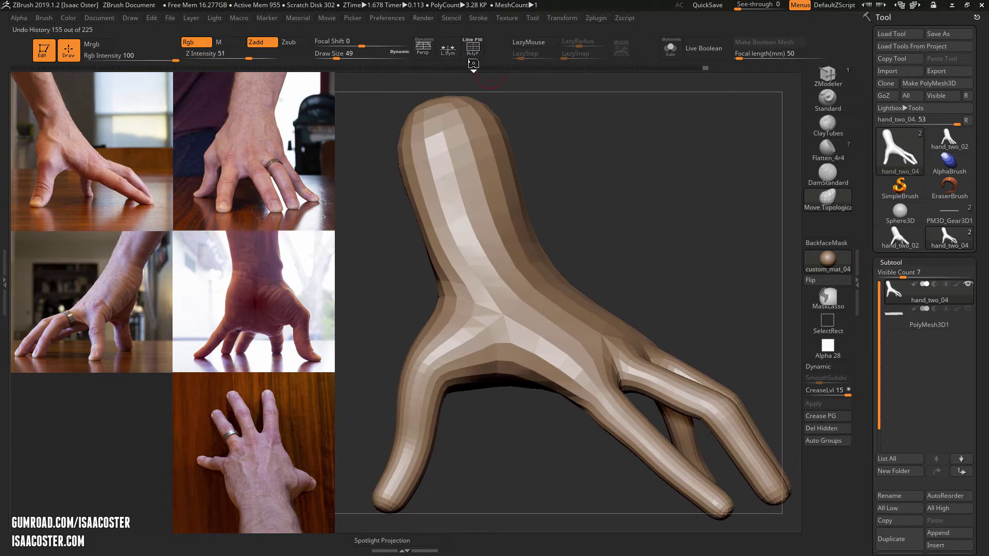
pyautogui.click(473, 48)
pyautogui.click(472, 48)
pyautogui.hotkey('shift', 'f')
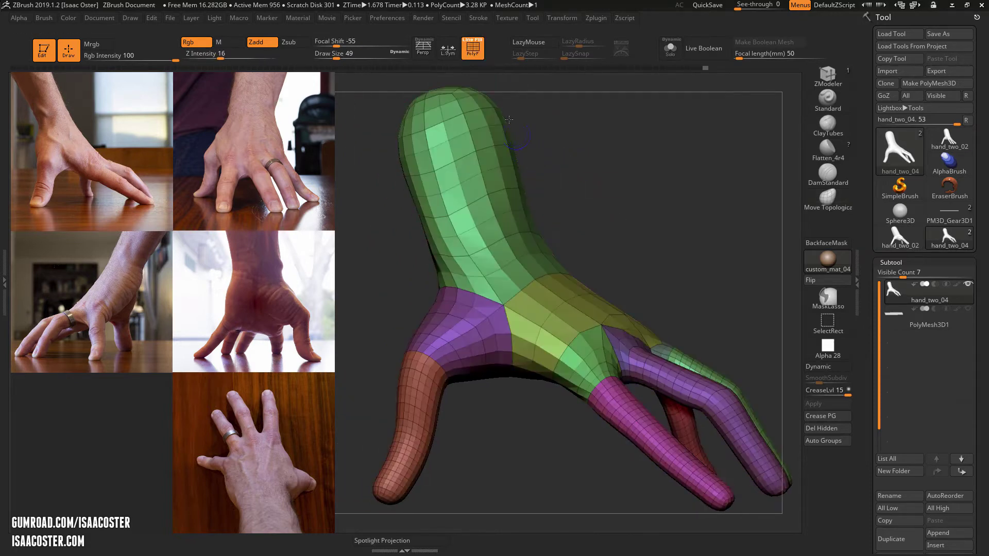
# Turn off the polyframe display so the hand is shown in plain material shading.
pyautogui.click(479, 41)
pyautogui.click(474, 45)
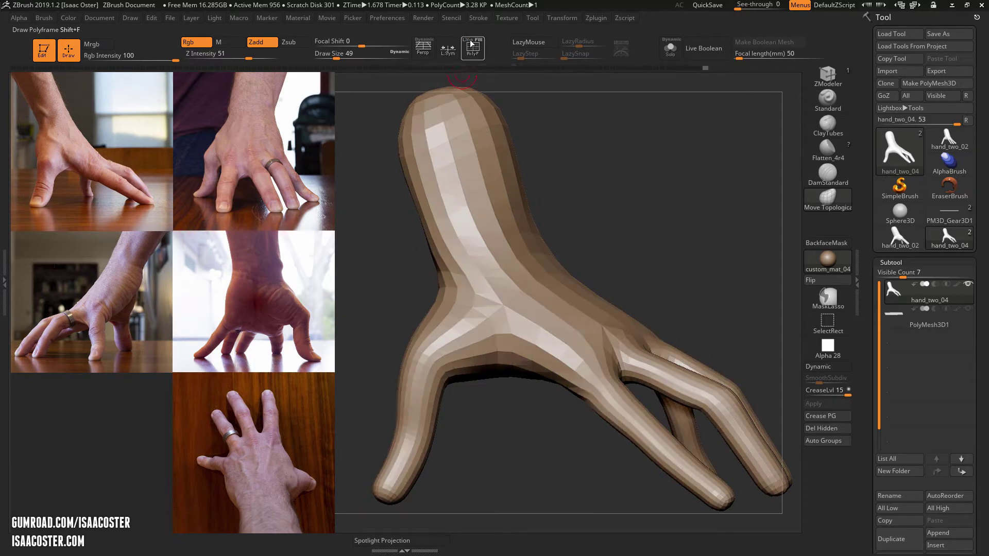
pyautogui.click(466, 46)
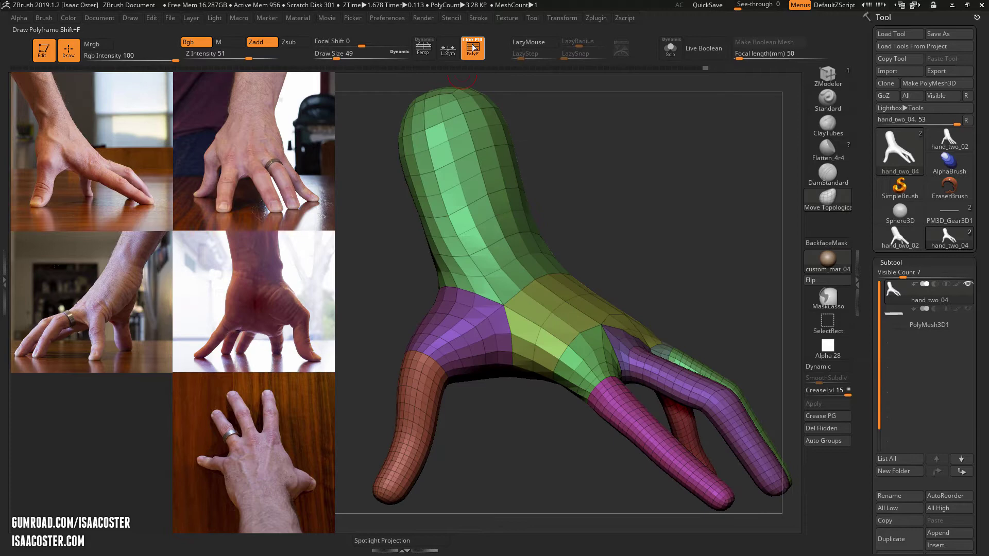
pyautogui.moveTo(556, 175)
pyautogui.mouseDown()
pyautogui.moveTo(591, 195)
pyautogui.moveTo(564, 180)
pyautogui.mouseUp()
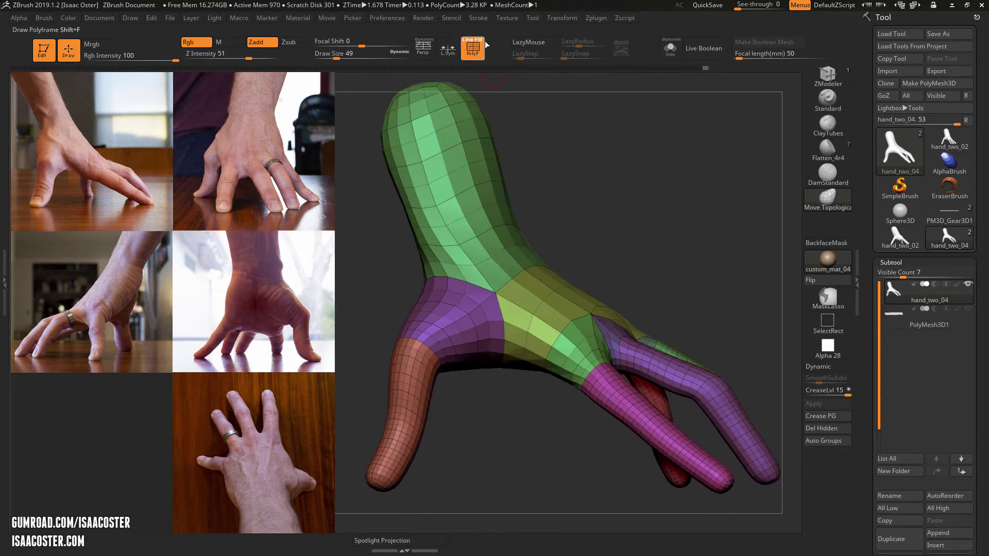
pyautogui.moveTo(517, 124); pyautogui.dragTo(567, 189)
pyautogui.hotkey('shift', 'f')
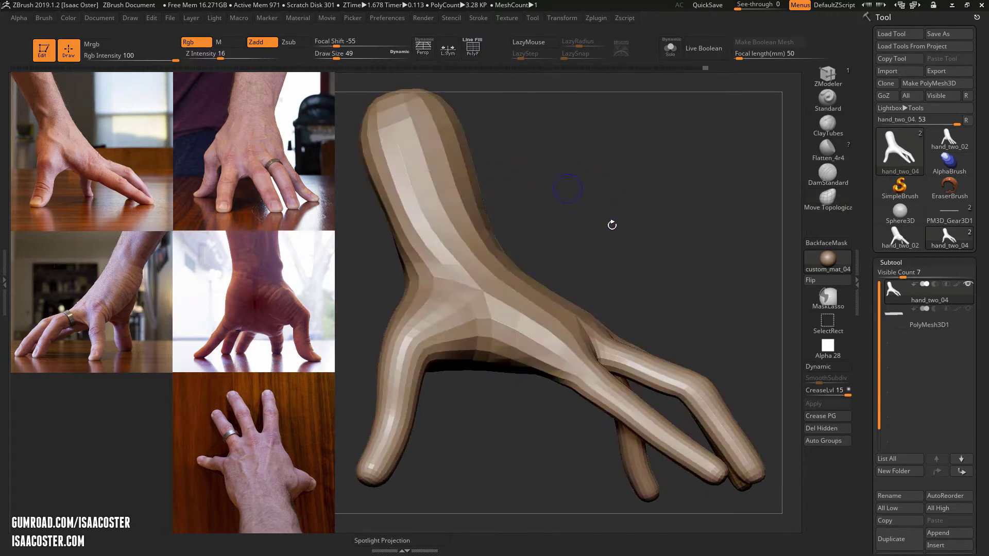
# Examine the hand's pose from the front and the little-finger side against the reference photos.
pyautogui.moveTo(612, 225)
pyautogui.mouseDown()
pyautogui.moveTo(570, 233)
pyautogui.moveTo(578, 228)
pyautogui.moveTo(564, 268)
pyautogui.mouseUp()
pyautogui.moveTo(628, 293)
pyautogui.mouseDown()
pyautogui.moveTo(626, 275)
pyautogui.moveTo(509, 334)
pyautogui.mouseUp()
pyautogui.moveTo(670, 264)
pyautogui.mouseDown()
pyautogui.moveTo(673, 252)
pyautogui.moveTo(686, 273)
pyautogui.moveTo(674, 289)
pyautogui.moveTo(715, 283)
pyautogui.moveTo(537, 359)
pyautogui.moveTo(515, 319)
pyautogui.moveTo(419, 304)
pyautogui.moveTo(406, 272)
pyautogui.moveTo(399, 282)
pyautogui.moveTo(558, 457)
pyautogui.moveTo(553, 438)
pyautogui.moveTo(607, 432)
pyautogui.moveTo(663, 464)
pyautogui.moveTo(578, 227)
pyautogui.mouseUp()
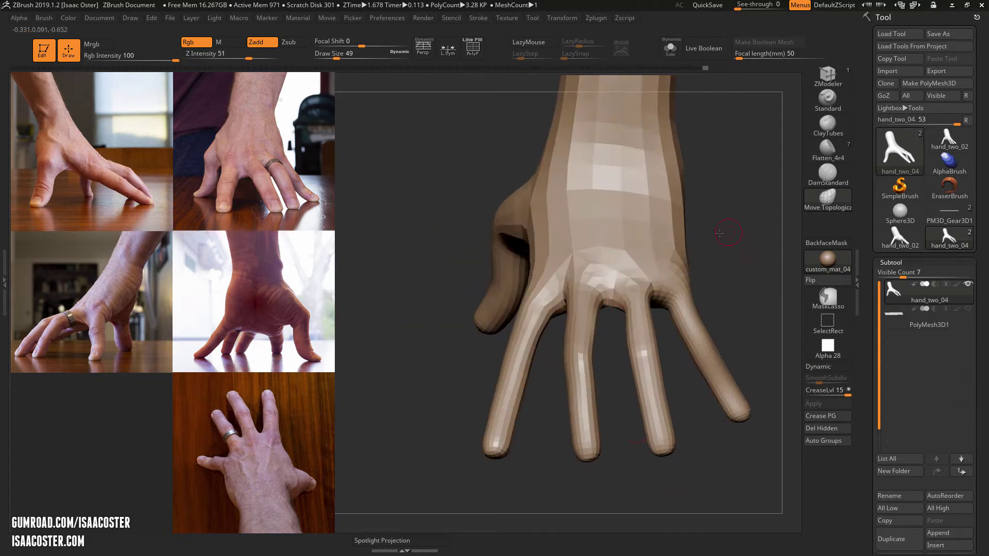
pyautogui.moveTo(720, 233); pyautogui.dragTo(589, 432)
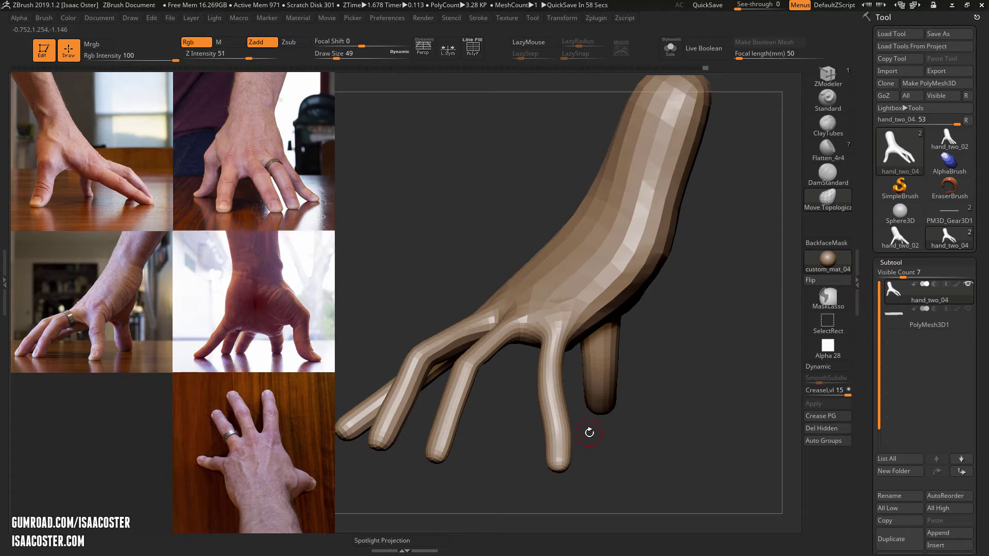
pyautogui.moveTo(689, 333); pyautogui.dragTo(633, 371)
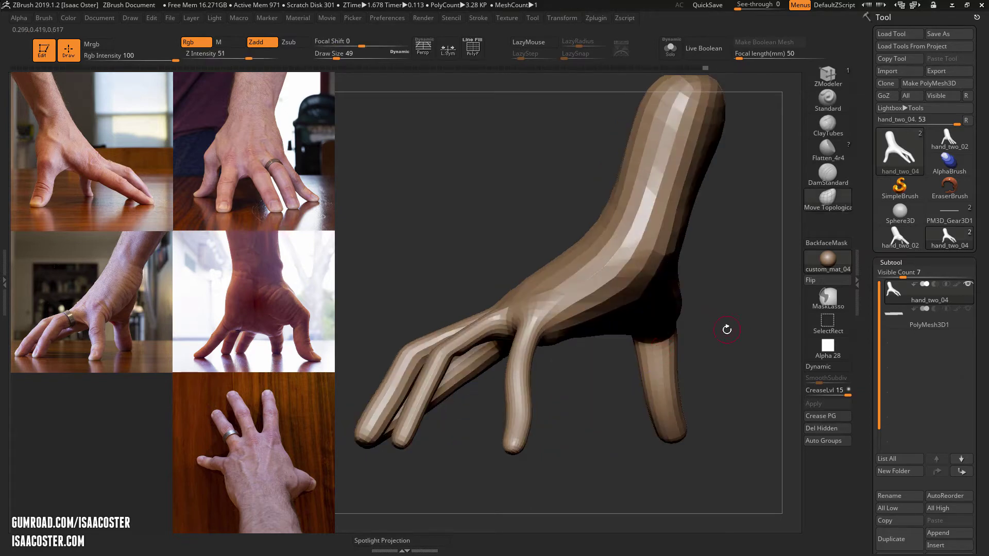
pyautogui.moveTo(740, 327); pyautogui.dragTo(703, 331)
pyautogui.press('shift')
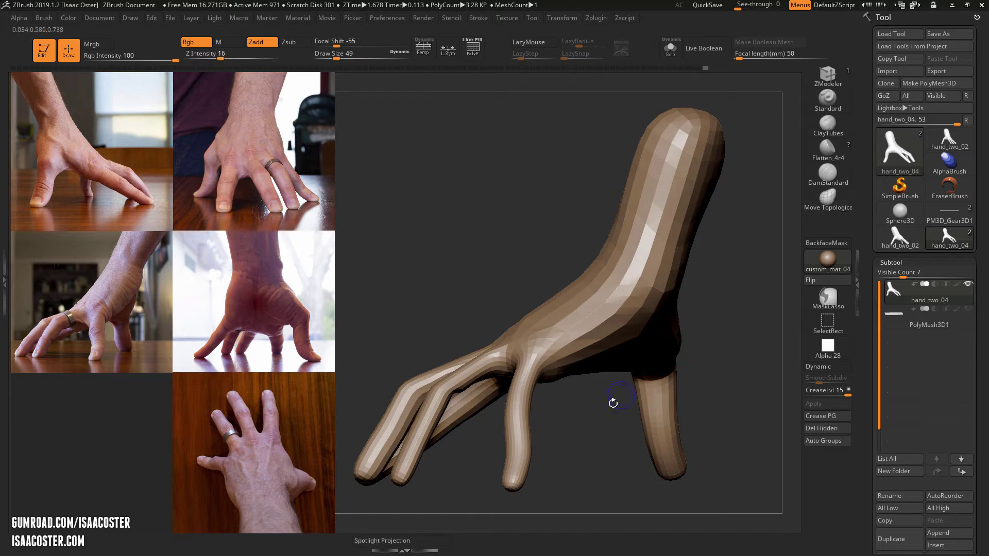
pyautogui.press('shift')
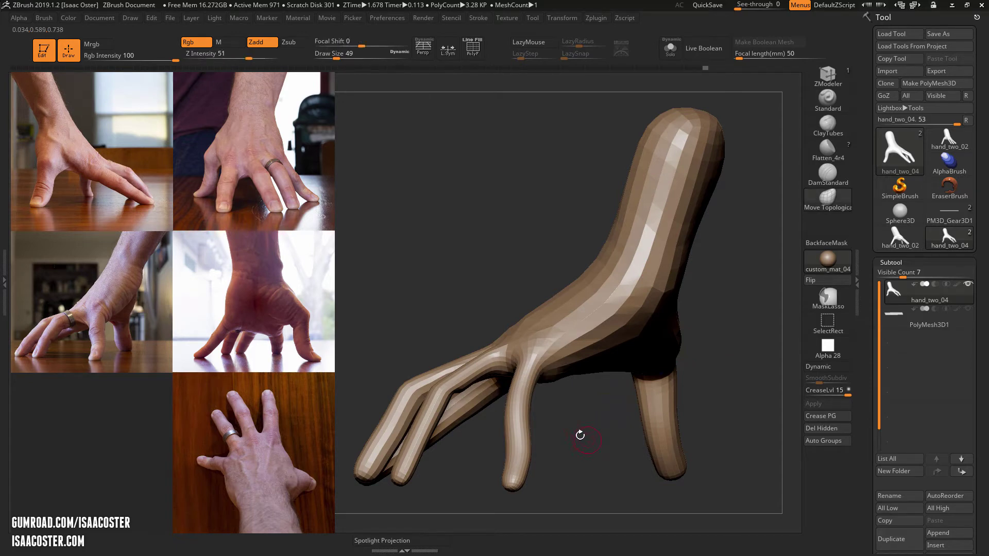
pyautogui.moveTo(498, 219); pyautogui.dragTo(471, 211)
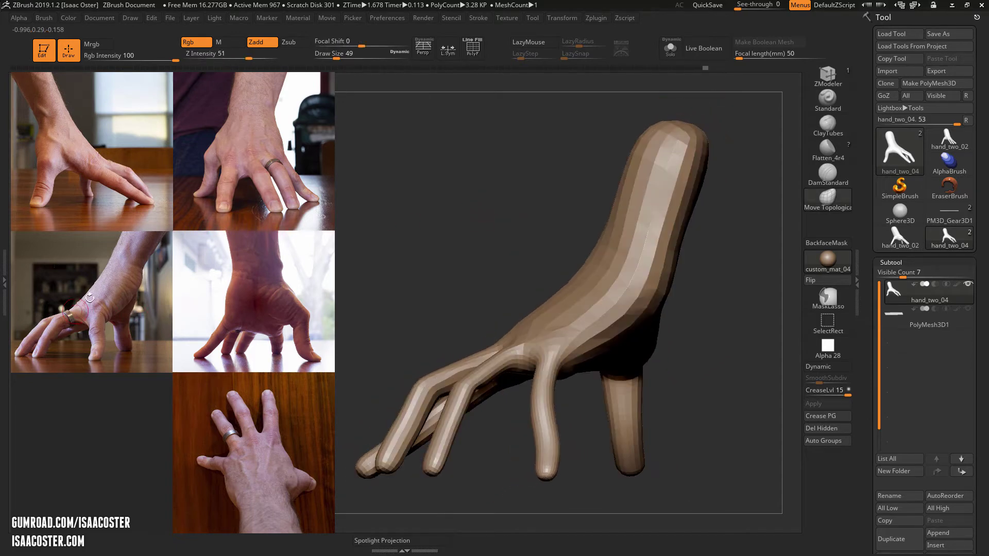
pyautogui.moveTo(487, 247); pyautogui.dragTo(463, 235)
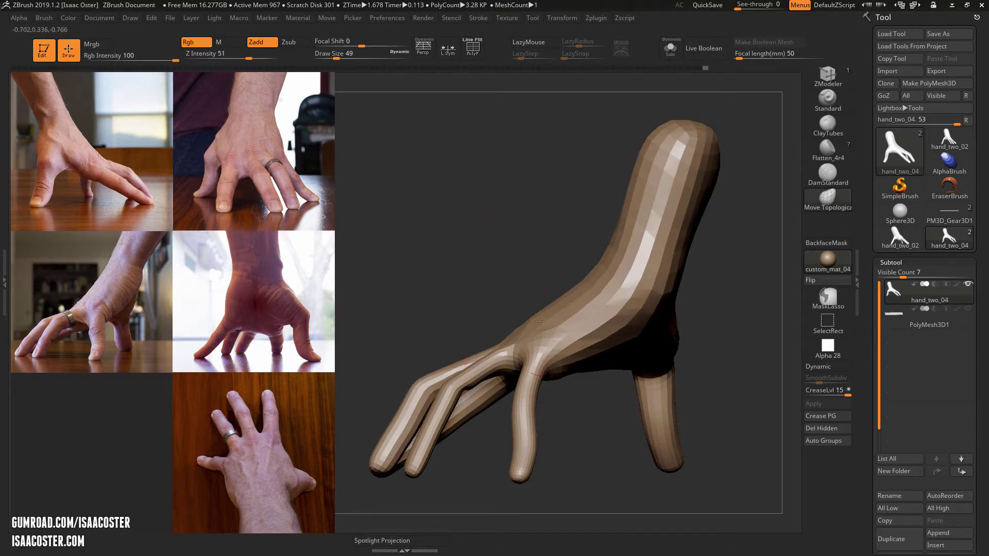
# Enable perspective view and match the hand's viewing angle to the little-finger-side reference photo.
pyautogui.moveTo(488, 229)
pyautogui.mouseDown()
pyautogui.moveTo(470, 232)
pyautogui.moveTo(523, 238)
pyautogui.moveTo(551, 220)
pyautogui.moveTo(492, 197)
pyautogui.moveTo(514, 236)
pyautogui.moveTo(518, 213)
pyautogui.mouseUp()
pyautogui.click(423, 49)
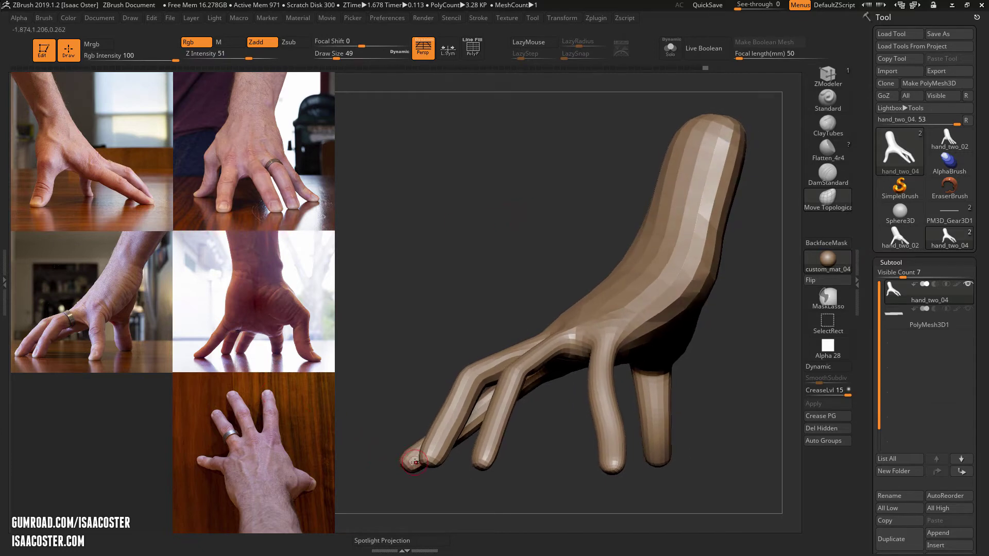
pyautogui.moveTo(420, 319); pyautogui.dragTo(411, 260)
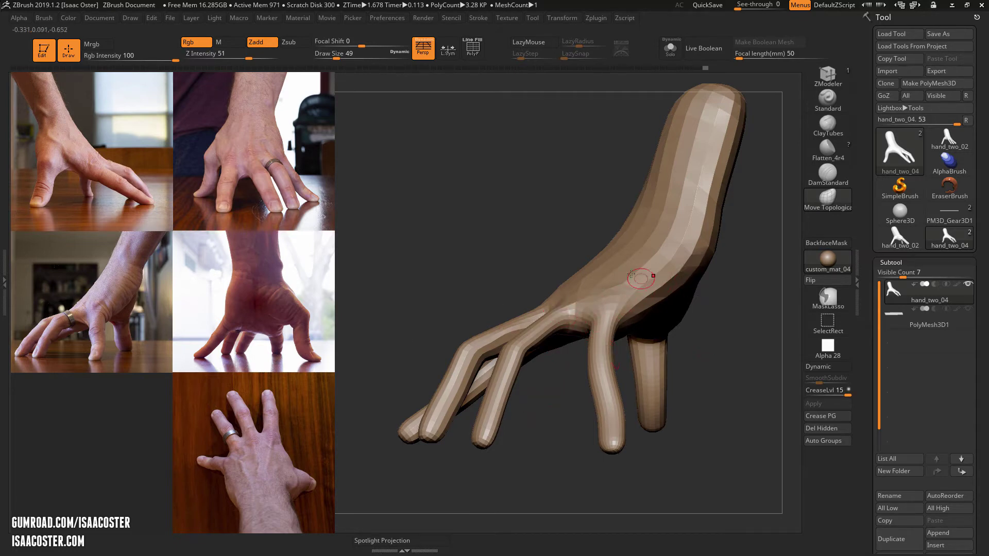
# Mask the hand and fingers with a softened edge, shift the forearm slightly with a transpose line, and clear the mask.
pyautogui.moveTo(530, 221)
pyautogui.keyDown('alt'); pyautogui.mouseDown()
pyautogui.moveTo(737, 215)
pyautogui.moveTo(633, 87)
pyautogui.mouseUp(); pyautogui.keyUp('alt')
pyautogui.keyDown('ctrl'); pyautogui.click(723, 205); pyautogui.keyUp('ctrl')
pyautogui.keyDown('ctrl'); pyautogui.click(637, 267); pyautogui.keyUp('ctrl')
pyautogui.press('w')
pyautogui.moveTo(598, 284)
pyautogui.mouseDown()
pyautogui.moveTo(639, 276)
pyautogui.moveTo(743, 217)
pyautogui.mouseUp()
pyautogui.moveTo(675, 251); pyautogui.dragTo(688, 240)
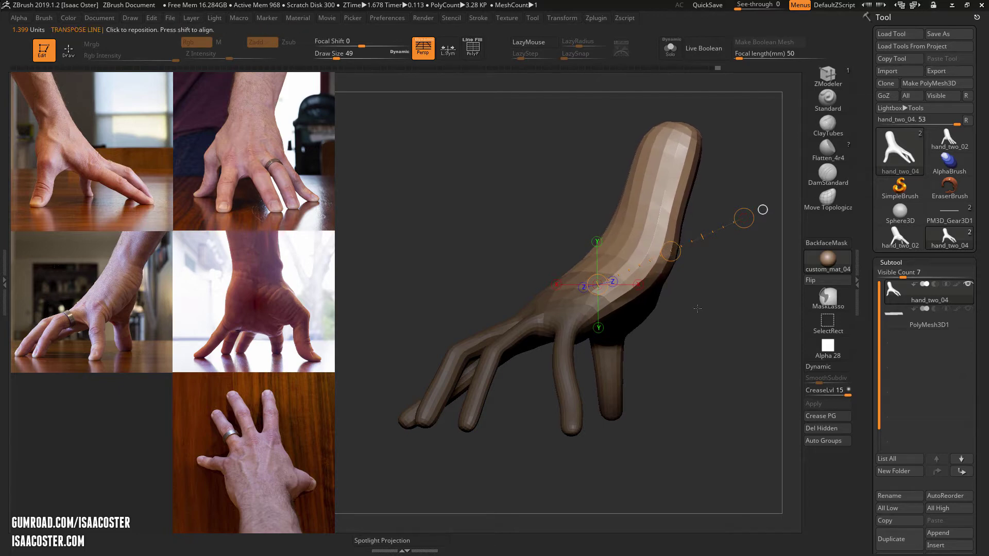
pyautogui.keyDown('ctrl'); pyautogui.moveTo(679, 370); pyautogui.dragTo(580, 417); pyautogui.keyUp('ctrl')
# Return to Draw mode with the Move Topological brush and compare the hand from above with the top-down reference photo.
pyautogui.moveTo(579, 452); pyautogui.dragTo(636, 210)
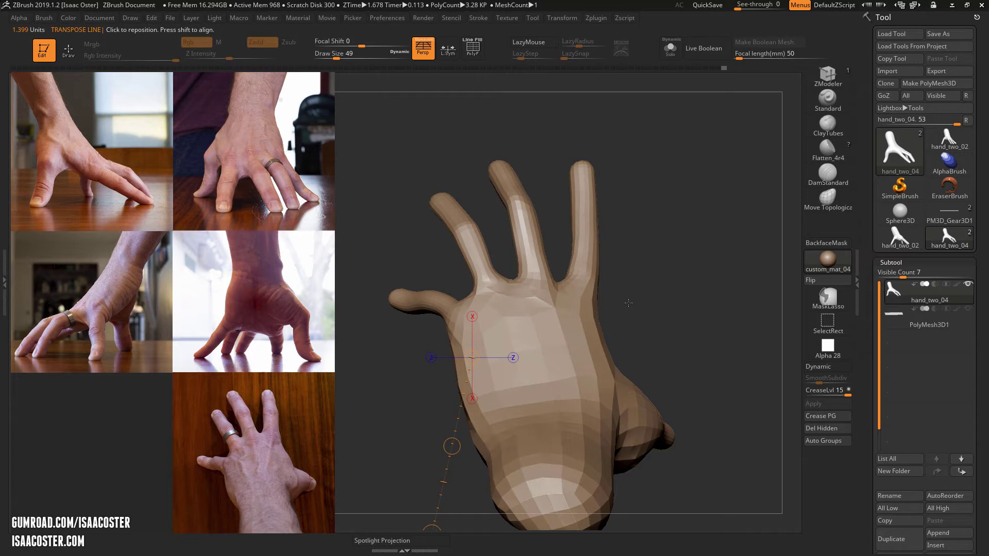
pyautogui.press('q')
pyautogui.keyDown('alt'); pyautogui.moveTo(647, 316); pyautogui.dragTo(620, 281); pyautogui.keyUp('alt')
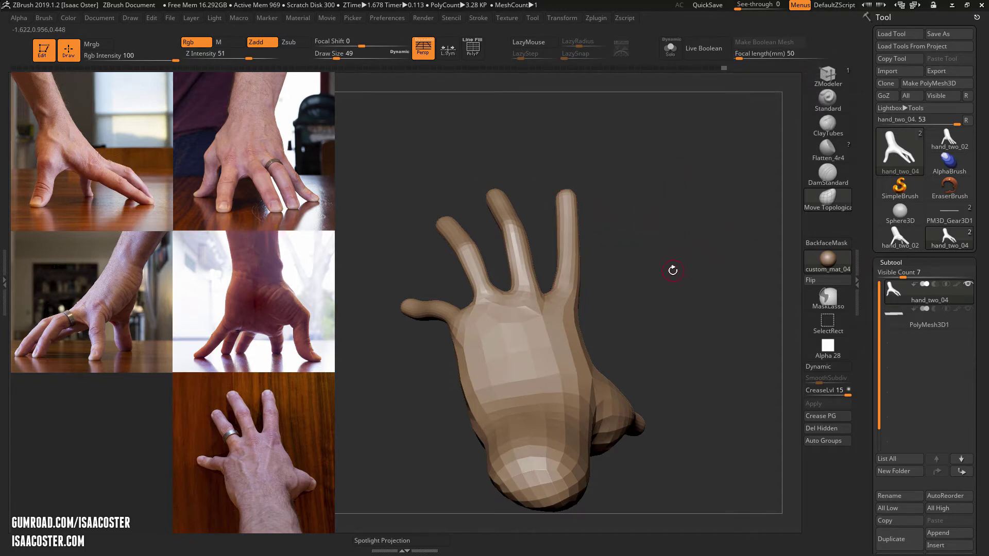
pyautogui.moveTo(668, 254)
pyautogui.mouseDown()
pyautogui.moveTo(675, 265)
pyautogui.moveTo(666, 237)
pyautogui.mouseUp()
pyautogui.moveTo(687, 288); pyautogui.dragTo(567, 245)
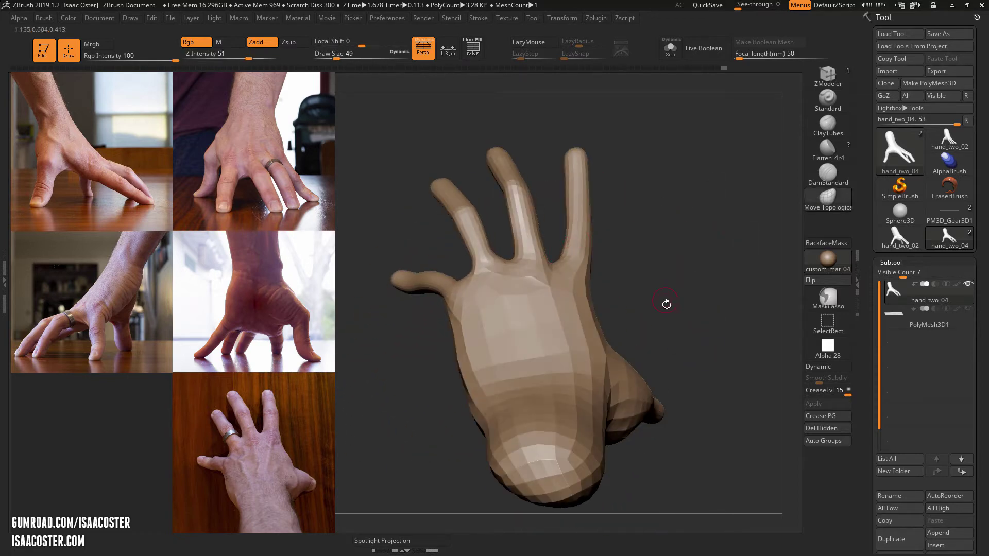
pyautogui.moveTo(666, 304)
pyautogui.mouseDown()
pyautogui.moveTo(521, 289)
pyautogui.moveTo(457, 417)
pyautogui.moveTo(685, 303)
pyautogui.moveTo(674, 316)
pyautogui.mouseUp()
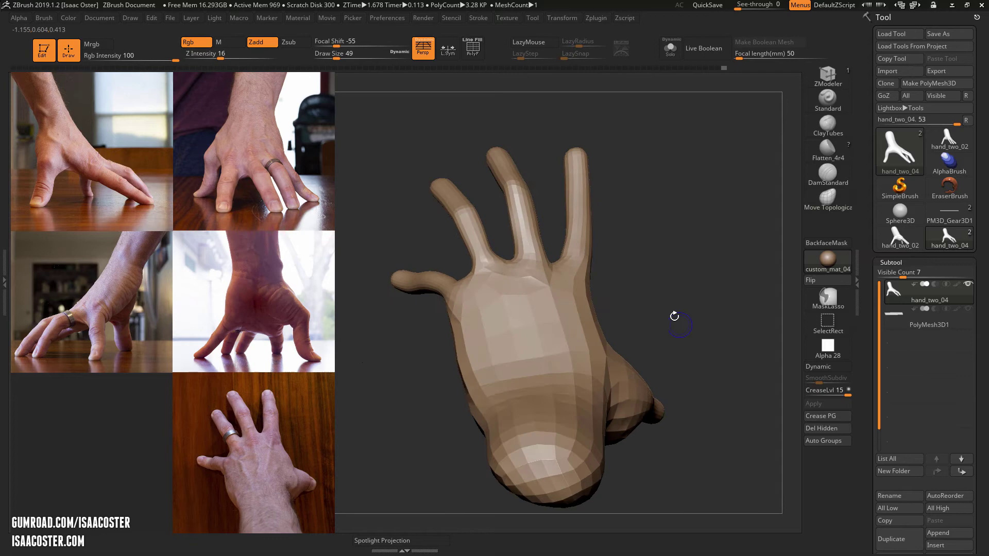
pyautogui.press('b')
pyautogui.press('m')
pyautogui.press('t')
pyautogui.moveTo(735, 225); pyautogui.dragTo(609, 231)
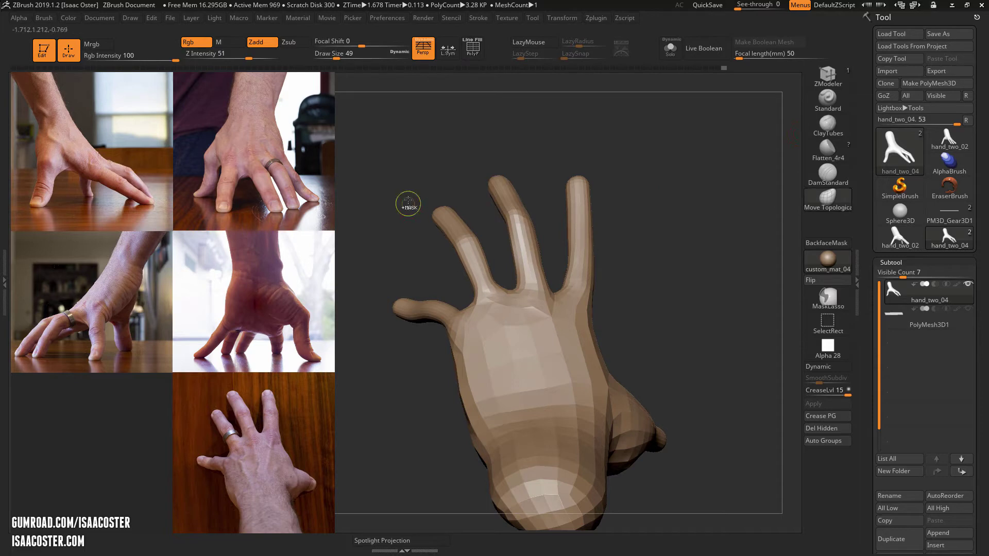
# Isolate the ring finger with a softened mask and rotate it slightly toward the middle finger with a transpose line.
pyautogui.keyDown('ctrl'); pyautogui.moveTo(407, 202); pyautogui.dragTo(446, 163); pyautogui.keyUp('ctrl')
pyautogui.keyDown('ctrl'); pyautogui.click(445, 162); pyautogui.keyUp('ctrl')
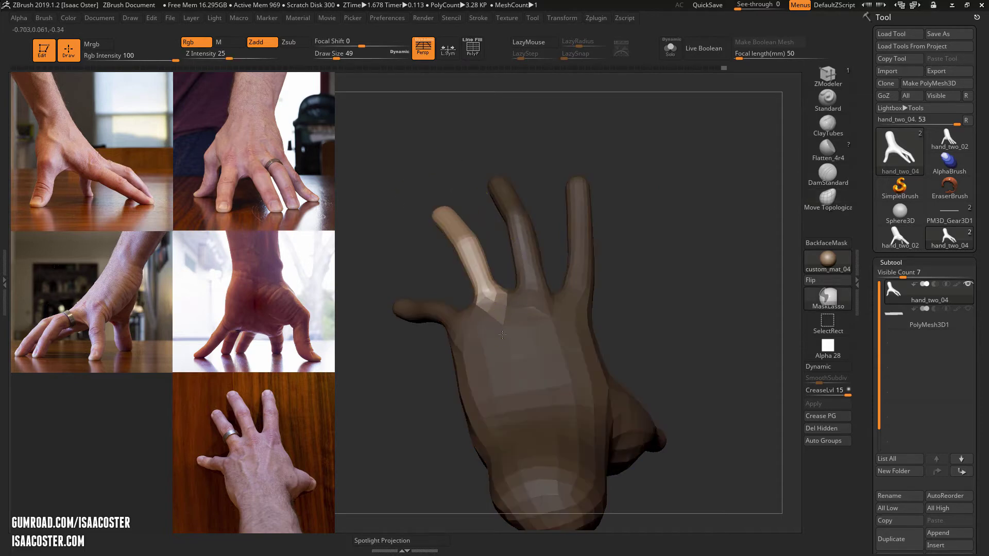
pyautogui.keyDown('ctrl'); pyautogui.click(503, 303); pyautogui.keyUp('ctrl')
pyautogui.press('r')
pyautogui.moveTo(480, 285); pyautogui.dragTo(415, 146)
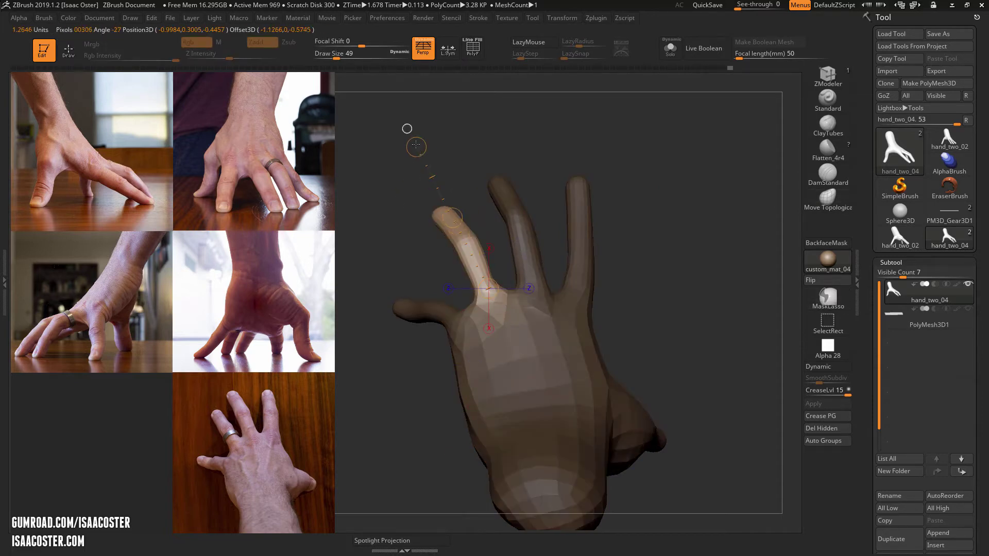
pyautogui.moveTo(453, 223); pyautogui.dragTo(468, 243)
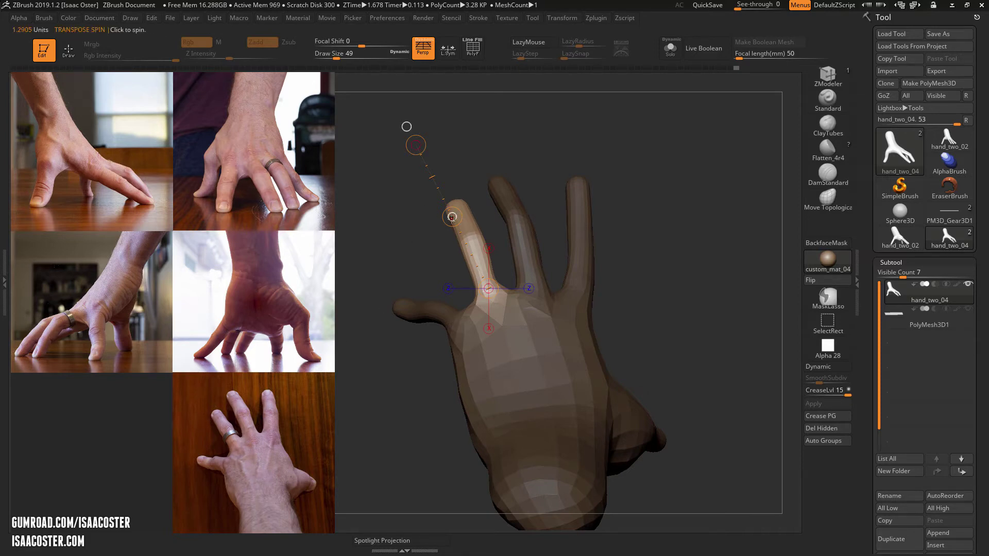
pyautogui.moveTo(451, 217); pyautogui.dragTo(451, 220)
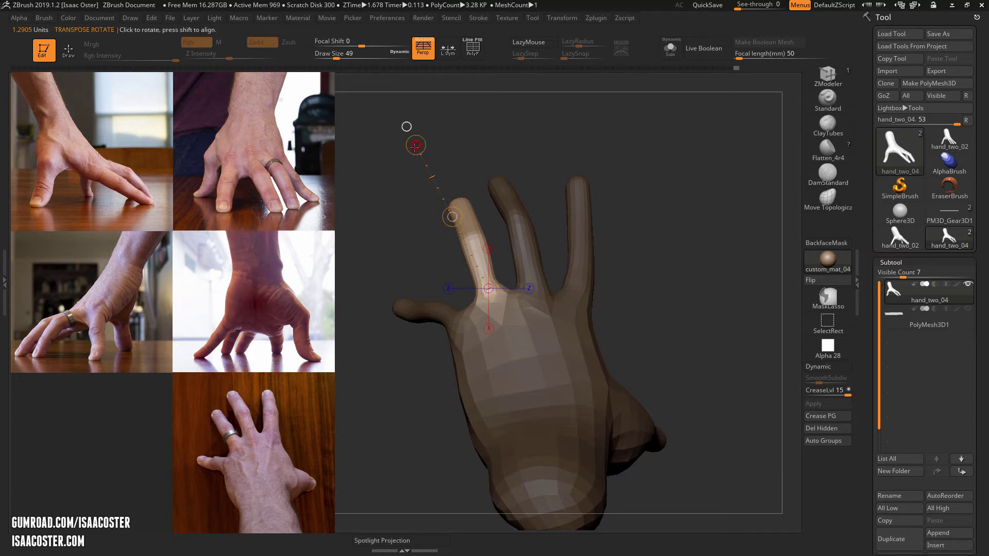
pyautogui.moveTo(415, 145)
pyautogui.mouseDown()
pyautogui.moveTo(395, 153)
pyautogui.moveTo(444, 150)
pyautogui.moveTo(488, 230)
pyautogui.moveTo(555, 223)
pyautogui.moveTo(520, 126)
pyautogui.mouseUp()
# Isolate the middle finger with a mask and shift it slightly toward the ring finger with a transpose line.
pyautogui.keyDown('ctrl'); pyautogui.click(518, 137); pyautogui.keyUp('ctrl')
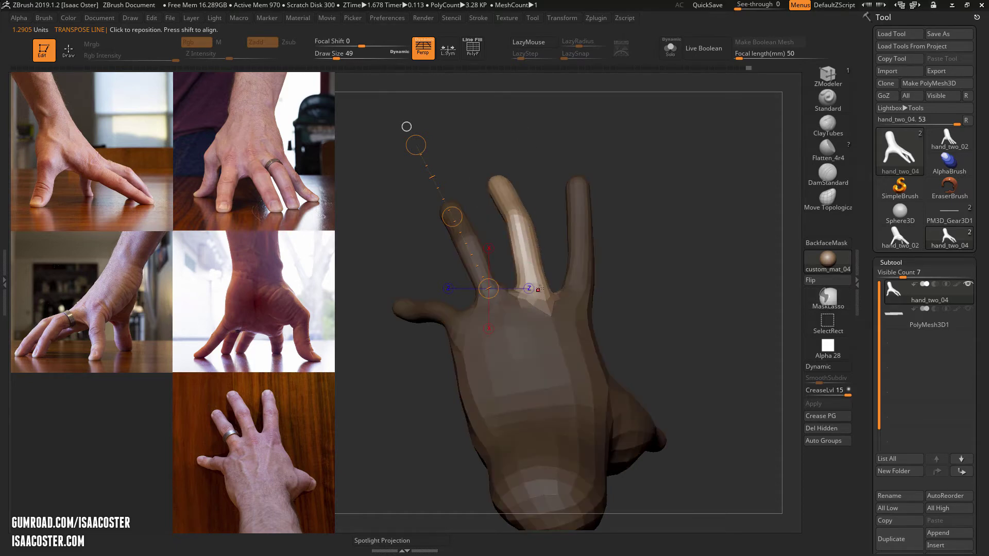
pyautogui.moveTo(543, 292); pyautogui.dragTo(712, 268)
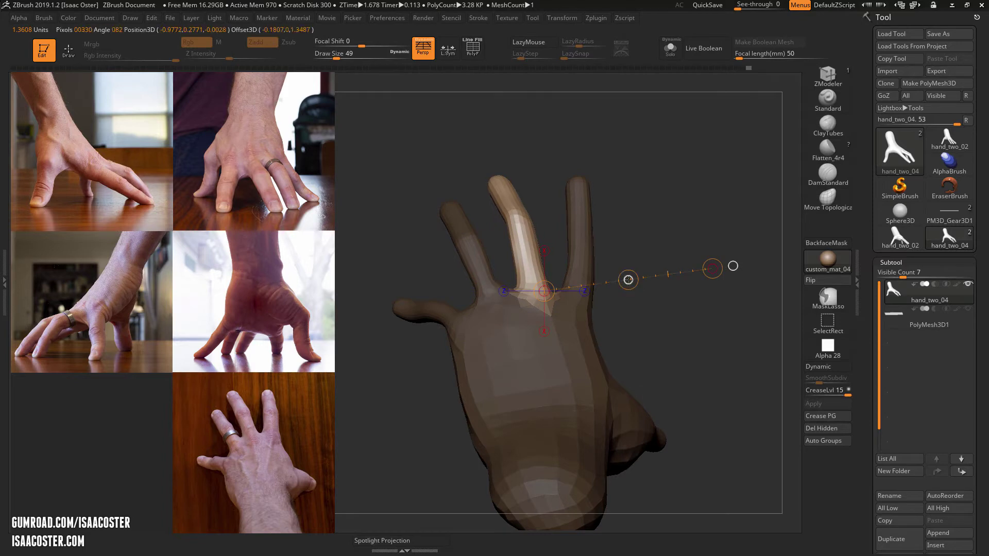
pyautogui.moveTo(627, 280); pyautogui.dragTo(625, 280)
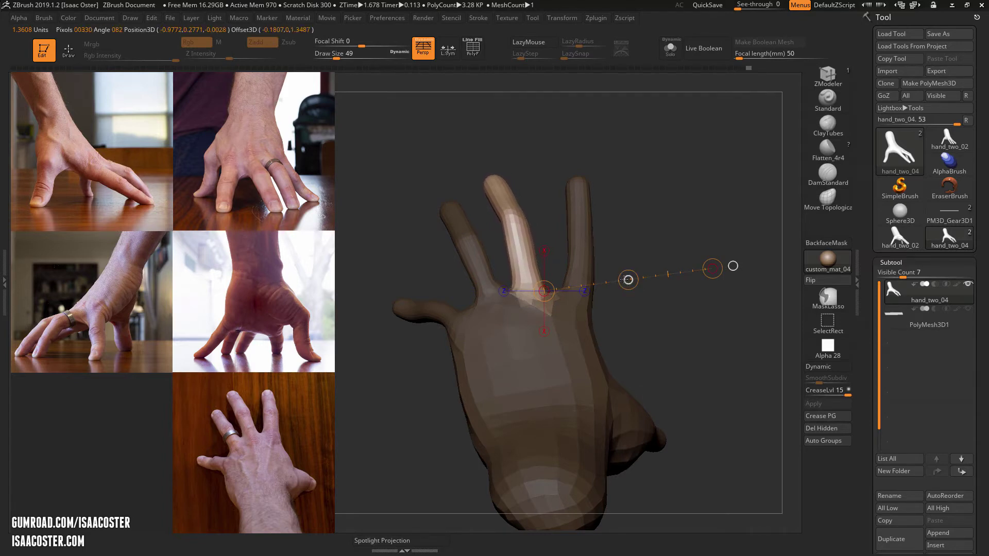
pyautogui.moveTo(624, 279); pyautogui.dragTo(627, 278)
# Isolate the index finger with a mask, shift it toward the middle finger with a transpose line, and clear the mask.
pyautogui.keyDown('ctrl'); pyautogui.moveTo(644, 221); pyautogui.dragTo(656, 234); pyautogui.keyUp('ctrl')
pyautogui.keyDown('ctrl'); pyautogui.moveTo(549, 163); pyautogui.dragTo(603, 172); pyautogui.keyUp('ctrl')
pyautogui.keyDown('ctrl'); pyautogui.click(647, 247); pyautogui.keyUp('ctrl')
pyautogui.moveTo(581, 298)
pyautogui.mouseDown()
pyautogui.moveTo(698, 304)
pyautogui.moveTo(710, 292)
pyautogui.mouseUp()
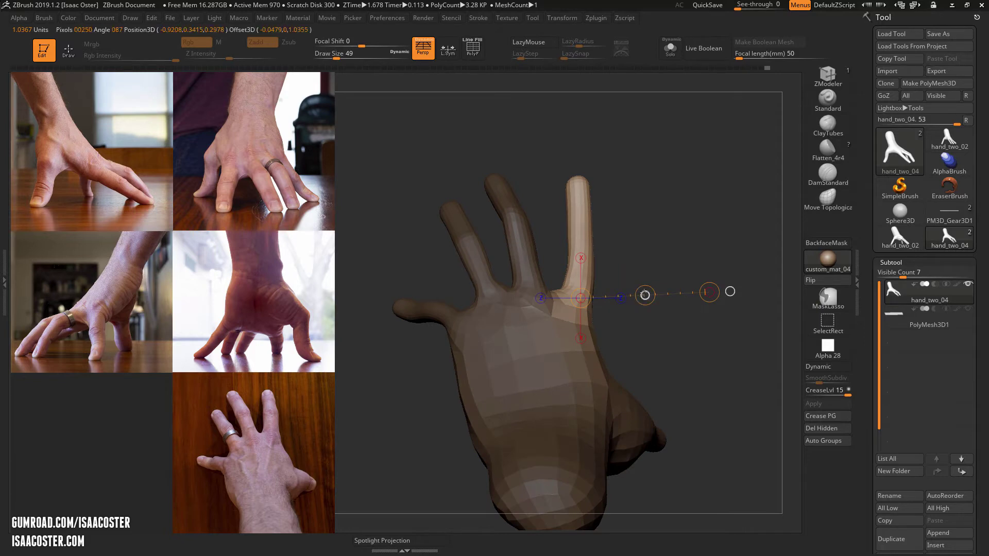
pyautogui.moveTo(645, 295); pyautogui.dragTo(630, 281)
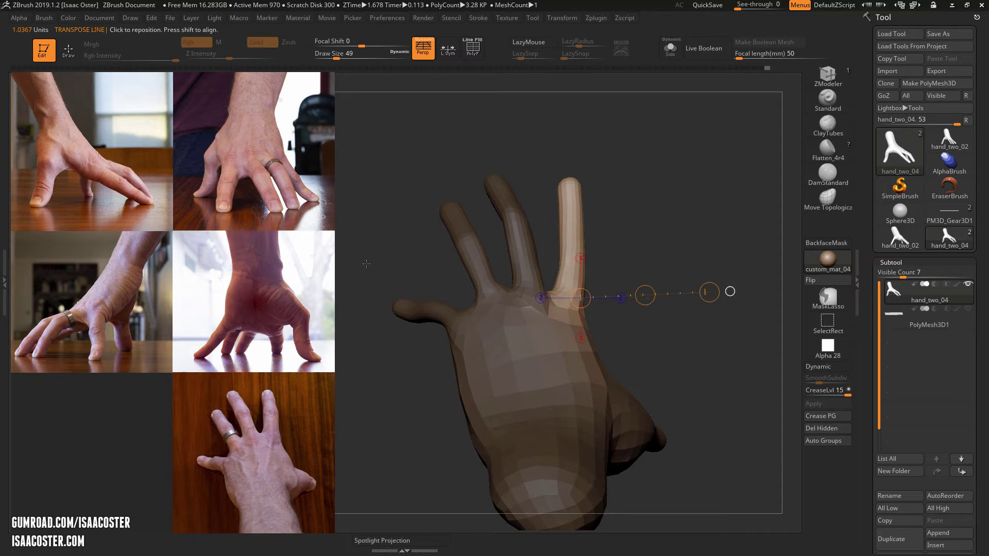
pyautogui.moveTo(366, 264); pyautogui.dragTo(424, 241)
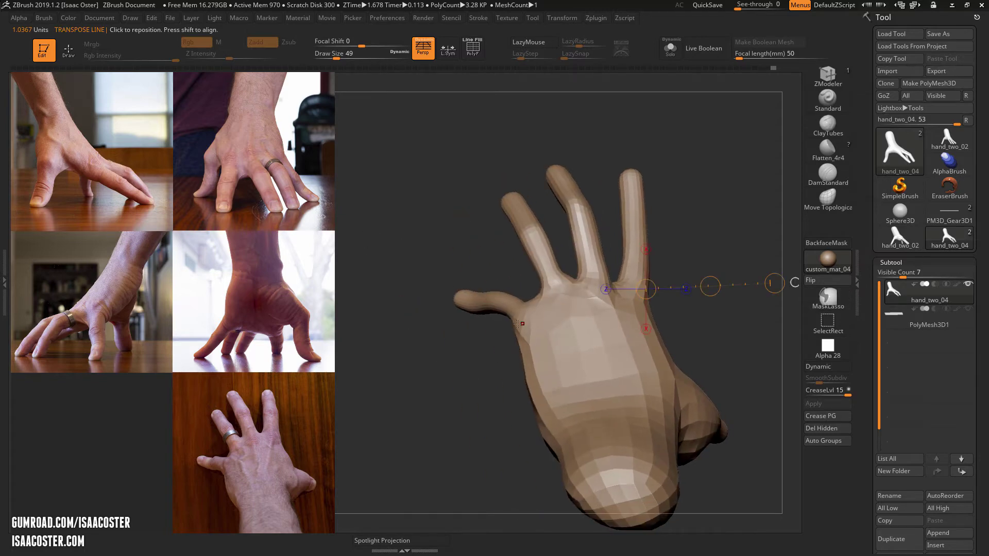
# Adjust the base of the ring finger with the Move Topological brush and raise the Smooth brush's Z intensity to 31.
pyautogui.click(828, 198)
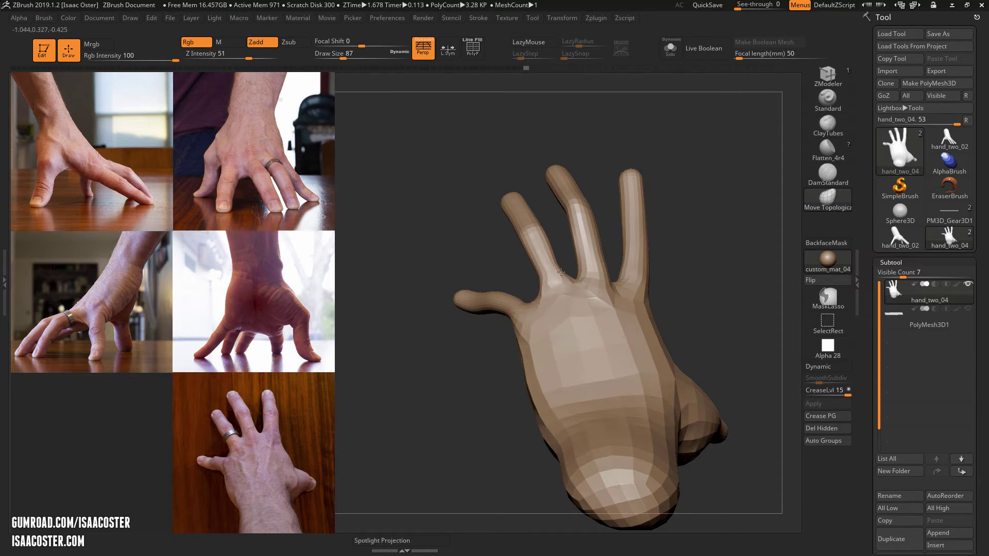
pyautogui.moveTo(538, 281); pyautogui.dragTo(542, 279)
pyautogui.press('shift')
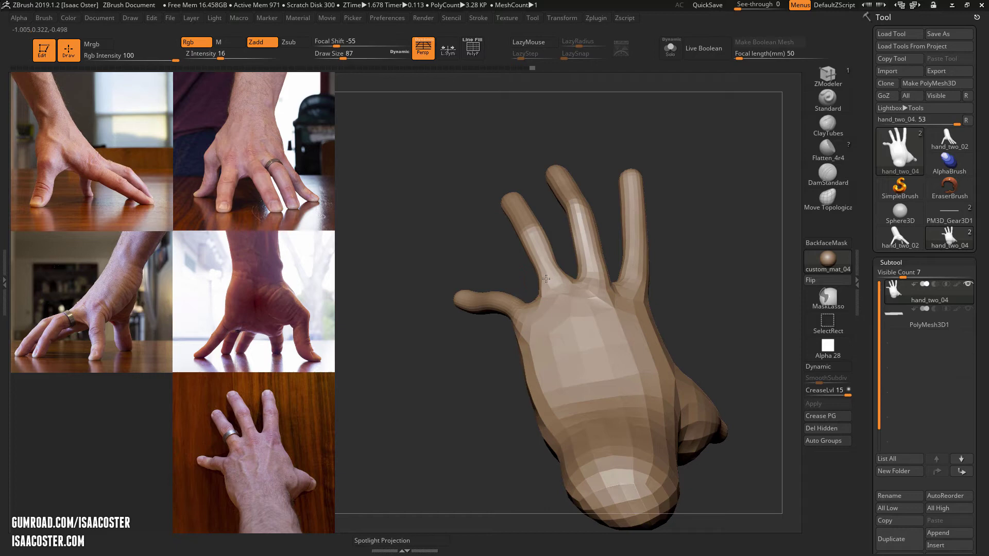
pyautogui.moveTo(452, 203); pyautogui.dragTo(520, 222)
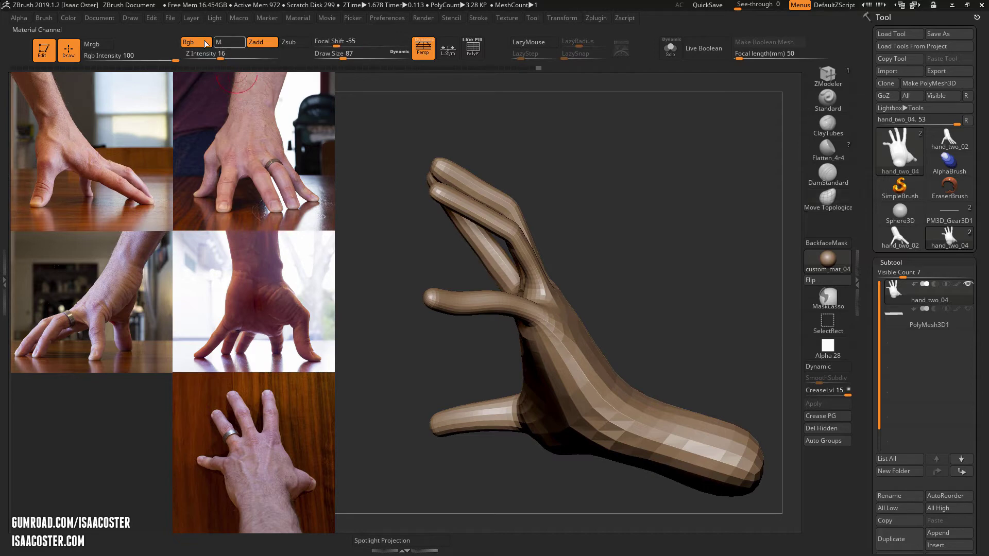
pyautogui.moveTo(221, 55); pyautogui.dragTo(226, 56)
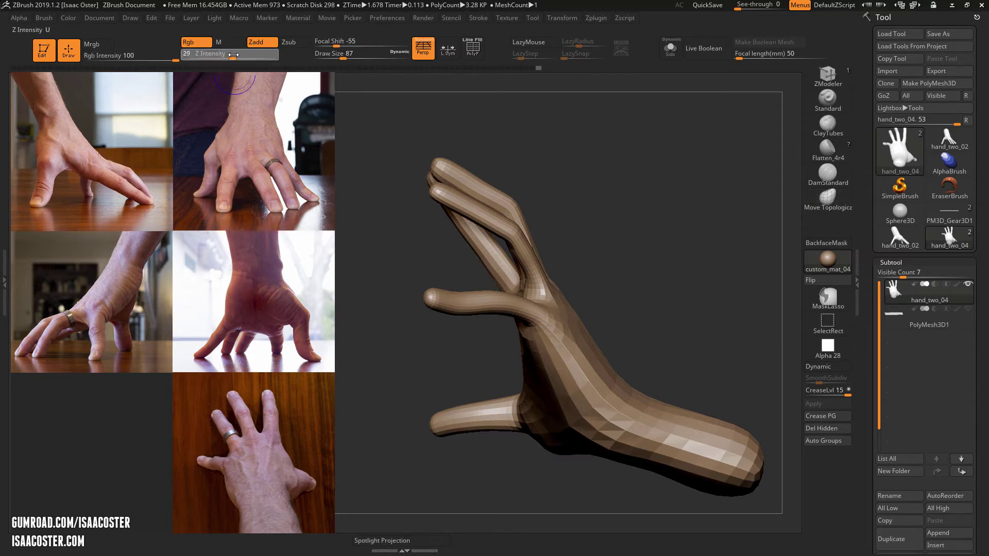
# Reshape the fingers and their bases with Move Topological at draw sizes 192 and 128, smoothing along the ring finger.
pyautogui.click(828, 200)
pyautogui.moveTo(618, 188)
pyautogui.mouseDown()
pyautogui.moveTo(678, 165)
pyautogui.moveTo(703, 169)
pyautogui.mouseUp()
pyautogui.press('s')
pyautogui.moveTo(527, 276); pyautogui.dragTo(538, 276)
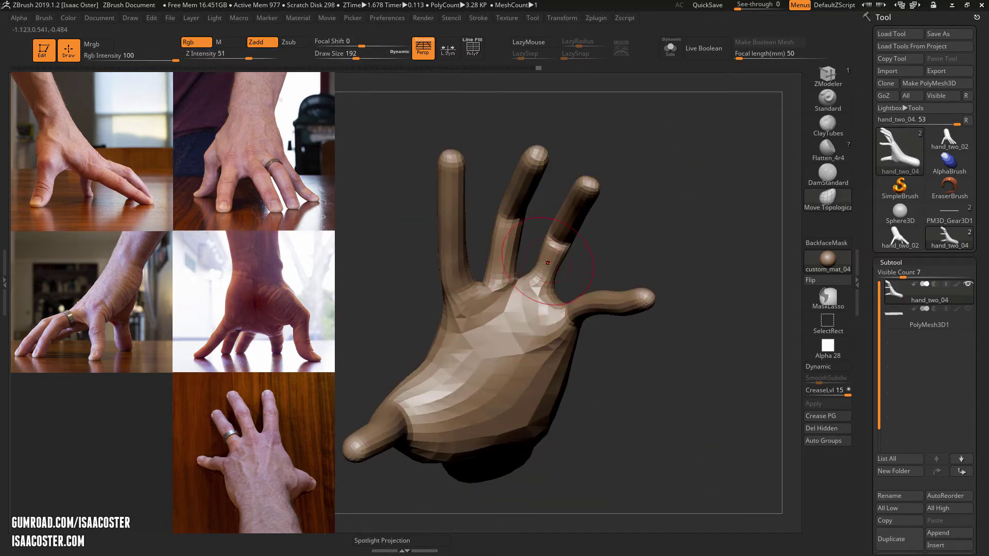
pyautogui.moveTo(782, 191)
pyautogui.mouseDown()
pyautogui.moveTo(652, 176)
pyautogui.moveTo(679, 226)
pyautogui.moveTo(669, 235)
pyautogui.moveTo(666, 195)
pyautogui.moveTo(472, 200)
pyautogui.moveTo(504, 199)
pyautogui.mouseUp()
pyautogui.moveTo(575, 291)
pyautogui.keyDown('shift'); pyautogui.mouseDown()
pyautogui.moveTo(589, 306)
pyautogui.moveTo(570, 241)
pyautogui.mouseUp(); pyautogui.keyUp('shift')
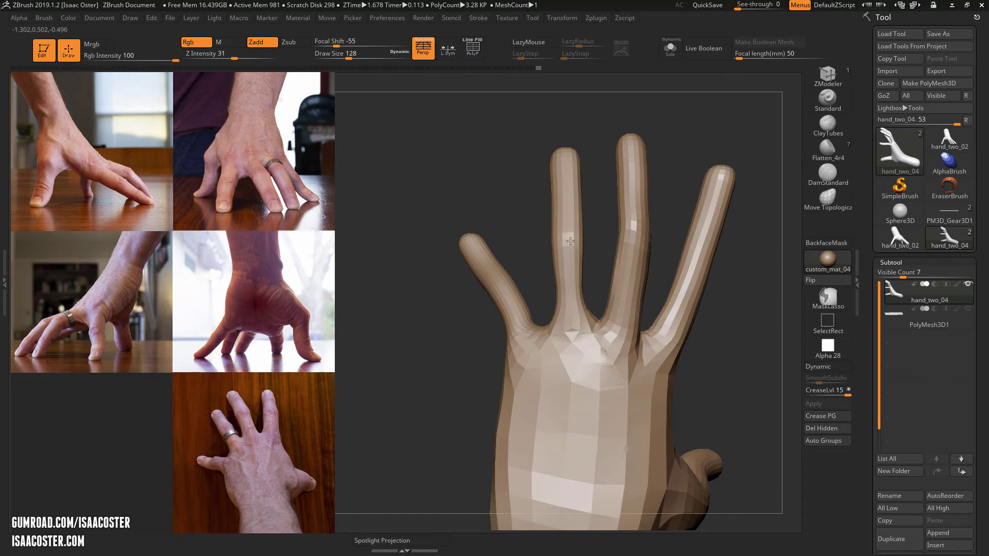
pyautogui.moveTo(489, 148)
pyautogui.mouseDown()
pyautogui.moveTo(470, 106)
pyautogui.moveTo(420, 116)
pyautogui.moveTo(421, 146)
pyautogui.moveTo(448, 180)
pyautogui.moveTo(440, 210)
pyautogui.mouseUp()
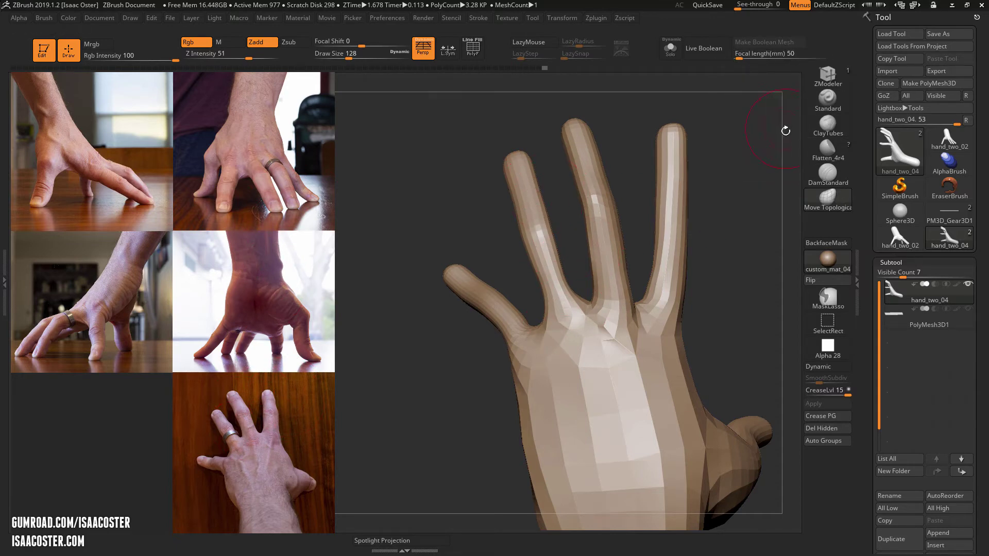
pyautogui.moveTo(777, 97); pyautogui.dragTo(775, 126)
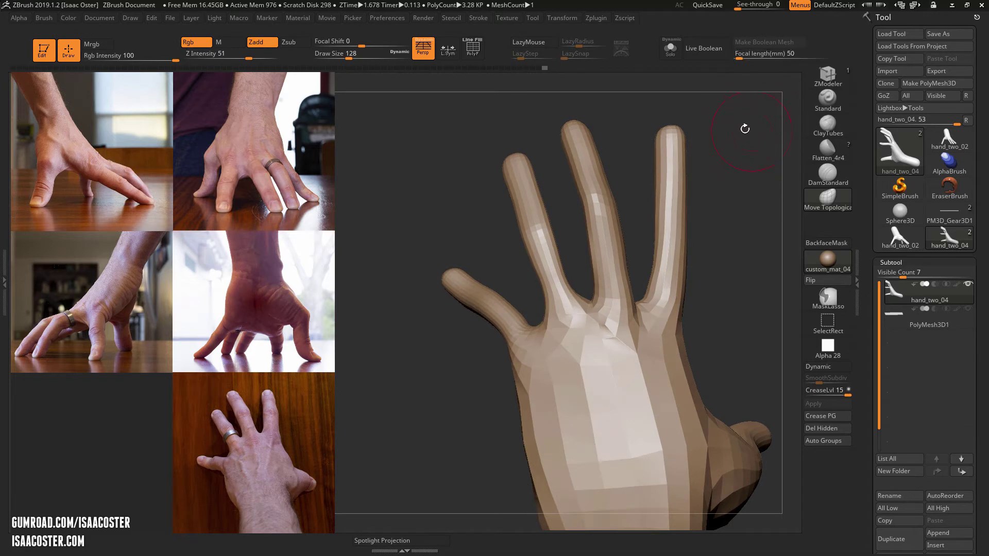
# Switch to the Inflat brush for thickening the fingers.
pyautogui.click(827, 198)
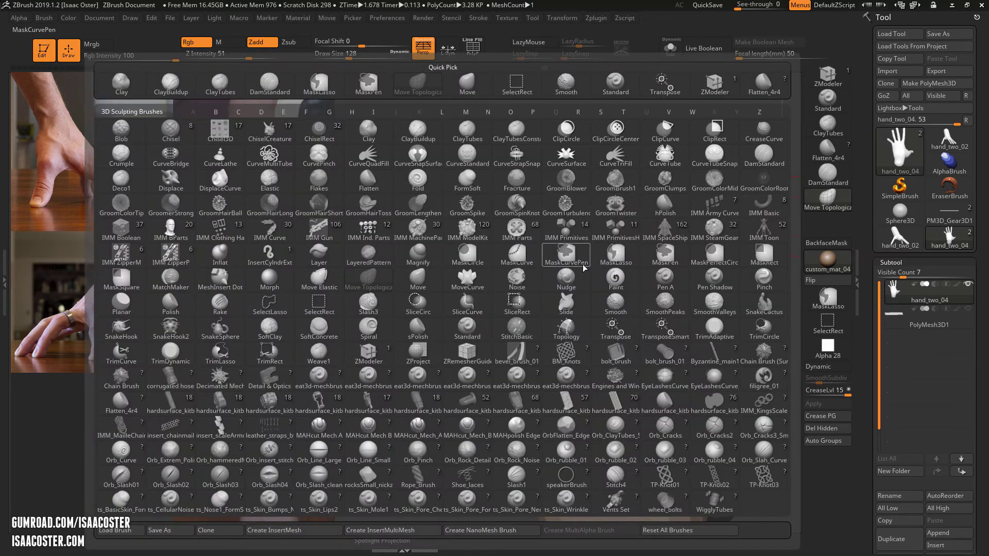
pyautogui.press('i')
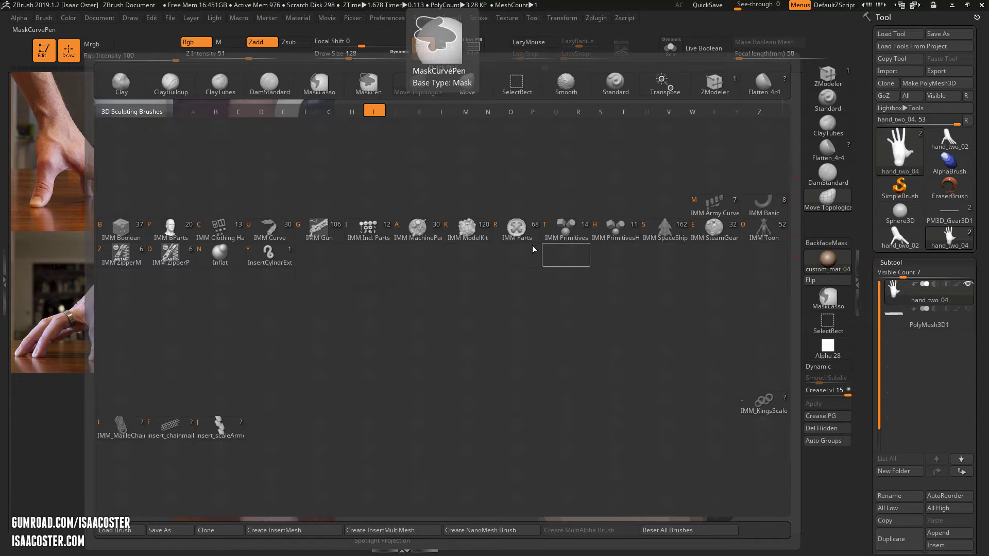
pyautogui.click(220, 252)
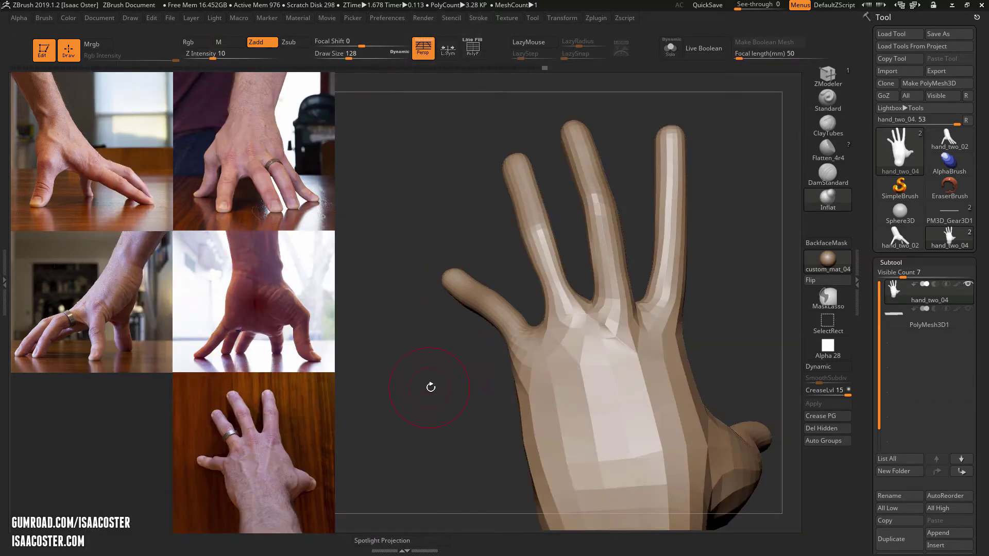
pyautogui.moveTo(430, 387); pyautogui.dragTo(678, 325)
# Try to inflate the middle joint of the ring finger with the Inflat brush at draw size 128.
pyautogui.moveTo(525, 247)
pyautogui.mouseDown(button='right')
pyautogui.moveTo(570, 190)
pyautogui.moveTo(516, 264)
pyautogui.mouseUp(button='right')
pyautogui.moveTo(513, 265); pyautogui.dragTo(524, 266)
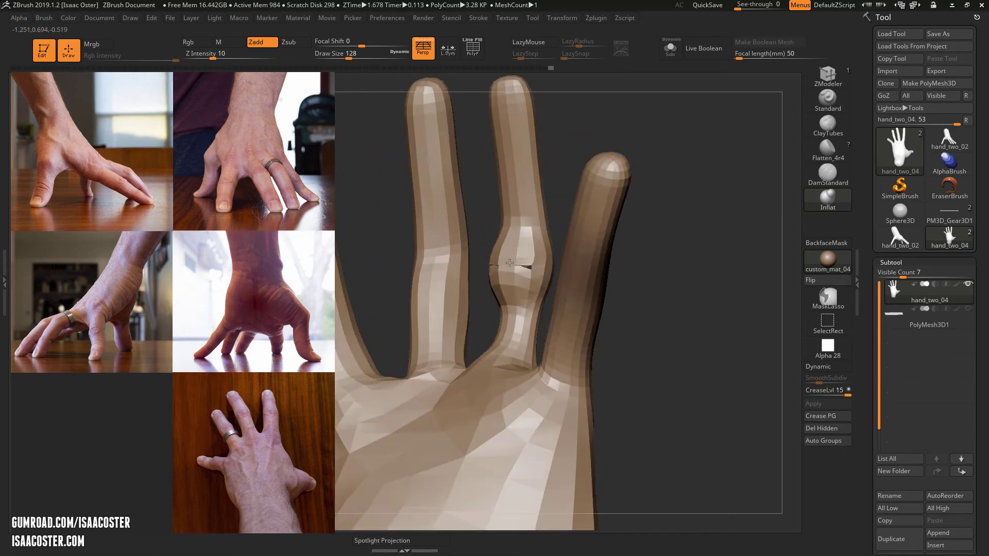
pyautogui.moveTo(623, 300)
pyautogui.mouseDown(button='right')
pyautogui.moveTo(673, 308)
pyautogui.moveTo(644, 343)
pyautogui.mouseUp(button='right')
pyautogui.press('s')
pyautogui.moveTo(628, 241); pyautogui.dragTo(614, 241)
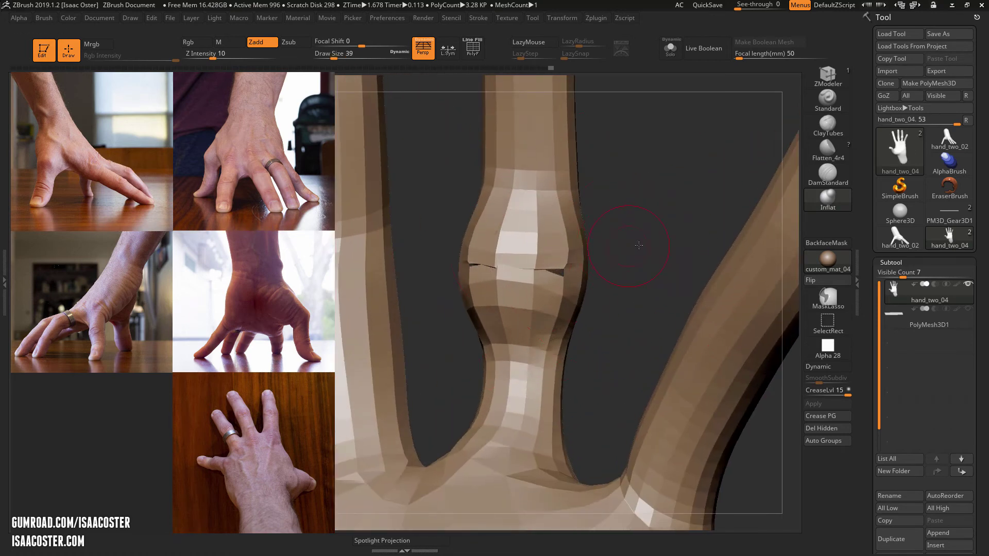
# Check the ring finger joint's topology with the polyframe displayed, hide the polyframe, and undo the inflation.
pyautogui.hotkey('shift', 'f')
pyautogui.moveTo(624, 238)
pyautogui.mouseDown(button='right')
pyautogui.moveTo(646, 237)
pyautogui.moveTo(630, 183)
pyautogui.moveTo(631, 194)
pyautogui.mouseUp(button='right')
pyautogui.moveTo(631, 194); pyautogui.dragTo(551, 280)
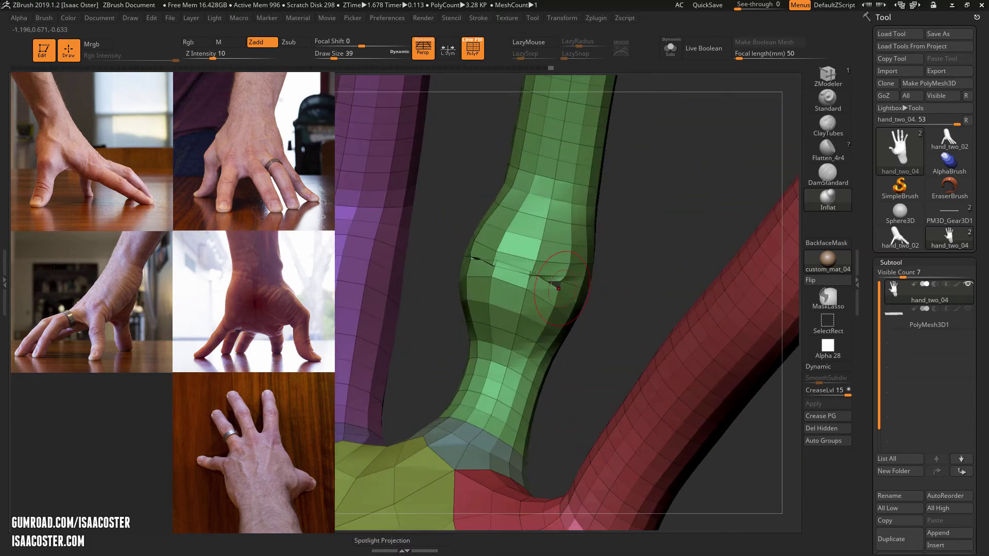
pyautogui.hotkey('shift', 'f')
pyautogui.moveTo(603, 311)
pyautogui.mouseDown()
pyautogui.moveTo(612, 300)
pyautogui.moveTo(702, 393)
pyautogui.moveTo(702, 442)
pyautogui.moveTo(633, 371)
pyautogui.mouseUp()
pyautogui.hotkey('ctrl', 'z')
# Thicken the fingers with the Inflat brush at draw size 223, working from several sides of the hand.
pyautogui.press('s')
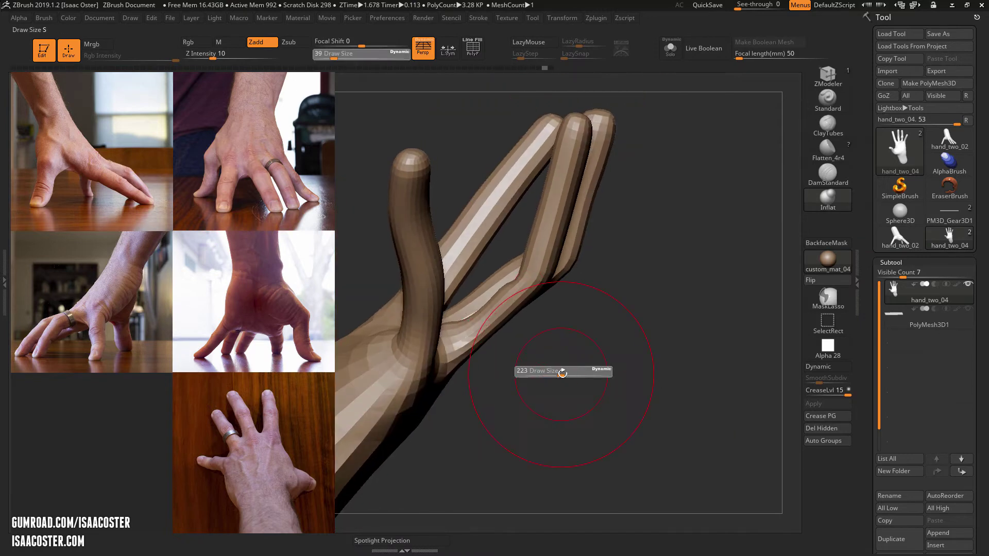
pyautogui.moveTo(562, 373); pyautogui.dragTo(652, 391)
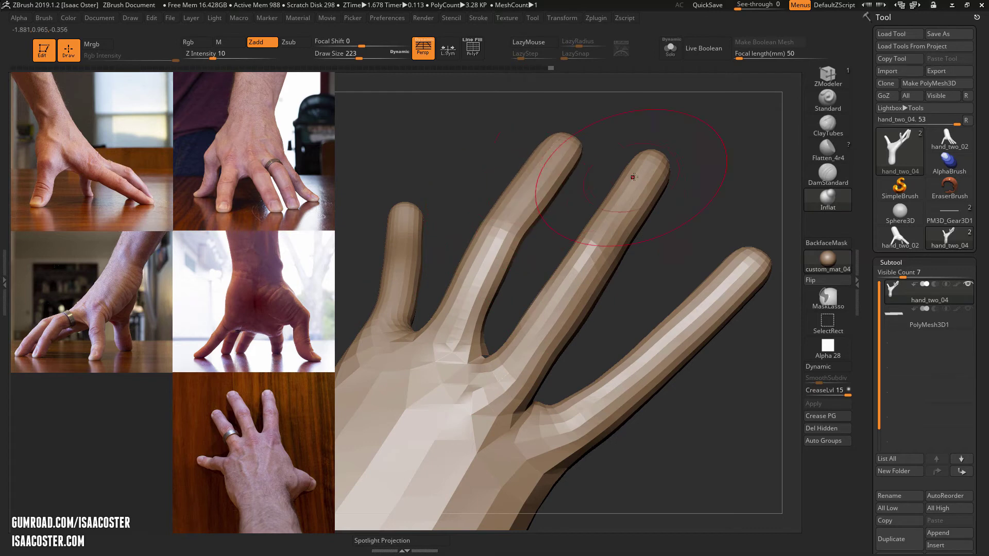
pyautogui.moveTo(610, 324); pyautogui.dragTo(570, 409)
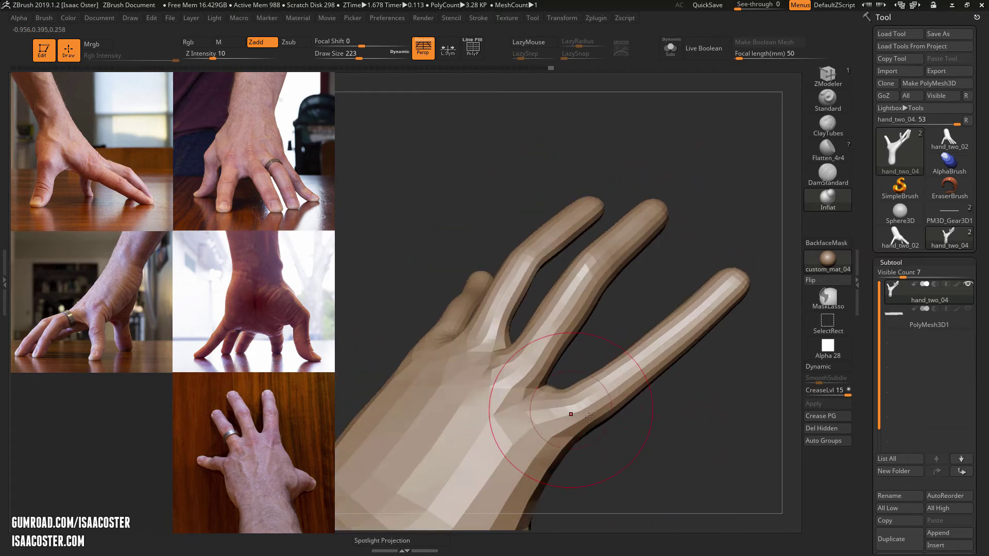
pyautogui.moveTo(690, 409)
pyautogui.mouseDown()
pyautogui.moveTo(733, 296)
pyautogui.moveTo(662, 366)
pyautogui.mouseUp()
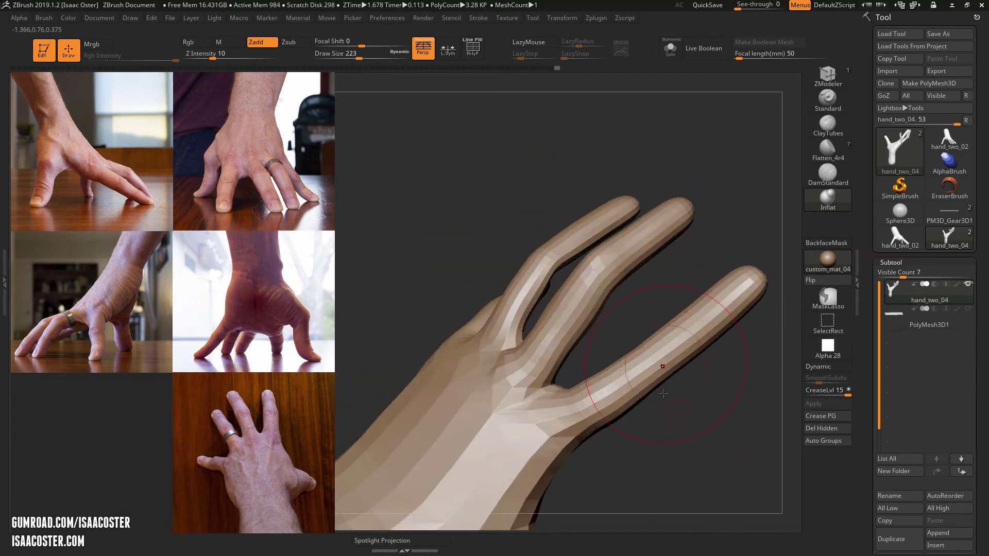
pyautogui.moveTo(650, 431); pyautogui.dragTo(712, 454)
pyautogui.moveTo(427, 204); pyautogui.dragTo(440, 242)
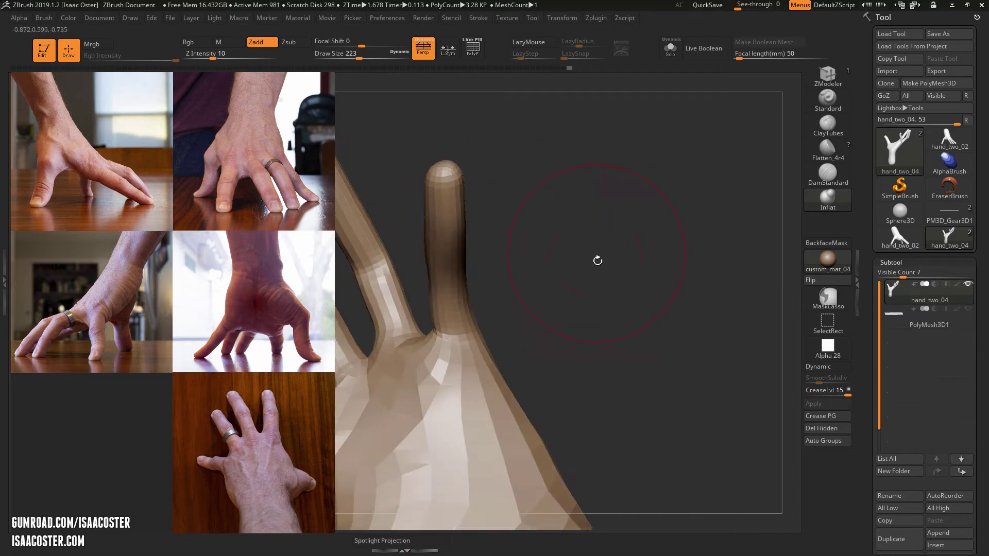
pyautogui.moveTo(596, 261); pyautogui.dragTo(710, 366)
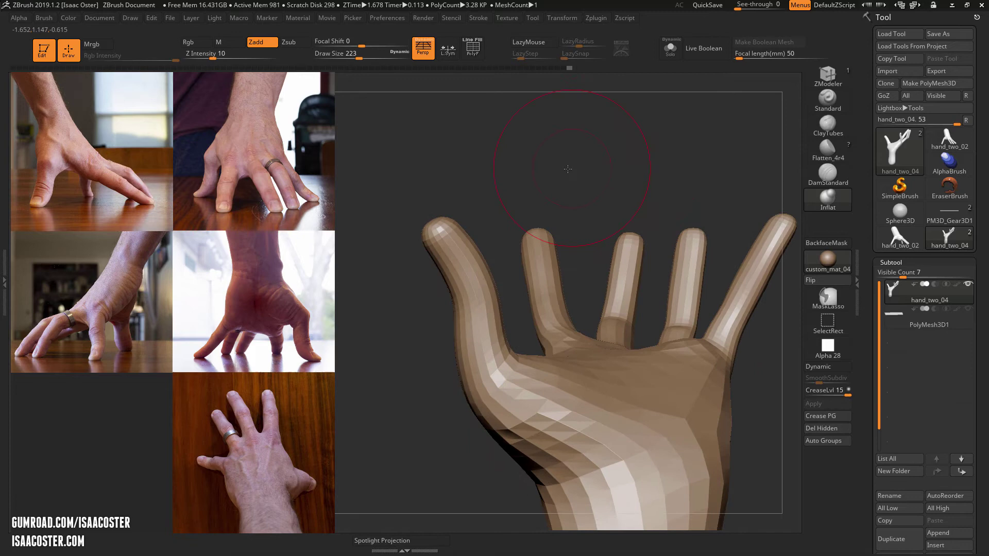
# Reduce the Inflat brush's draw size to 140 and fill out the thumb and its base.
pyautogui.moveTo(556, 168)
pyautogui.mouseDown()
pyautogui.moveTo(500, 427)
pyautogui.moveTo(726, 247)
pyautogui.mouseUp()
pyautogui.press('[')
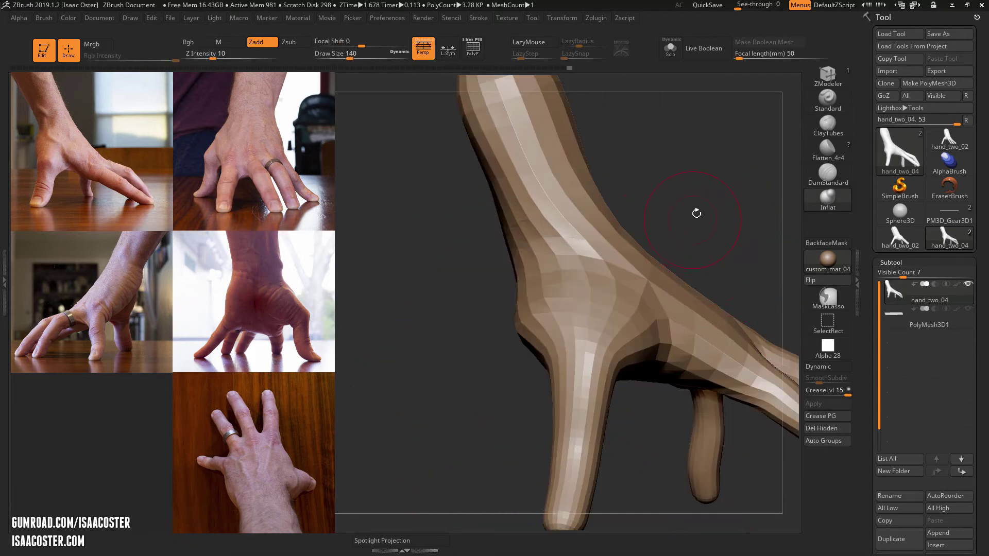
pyautogui.moveTo(696, 213); pyautogui.dragTo(426, 326)
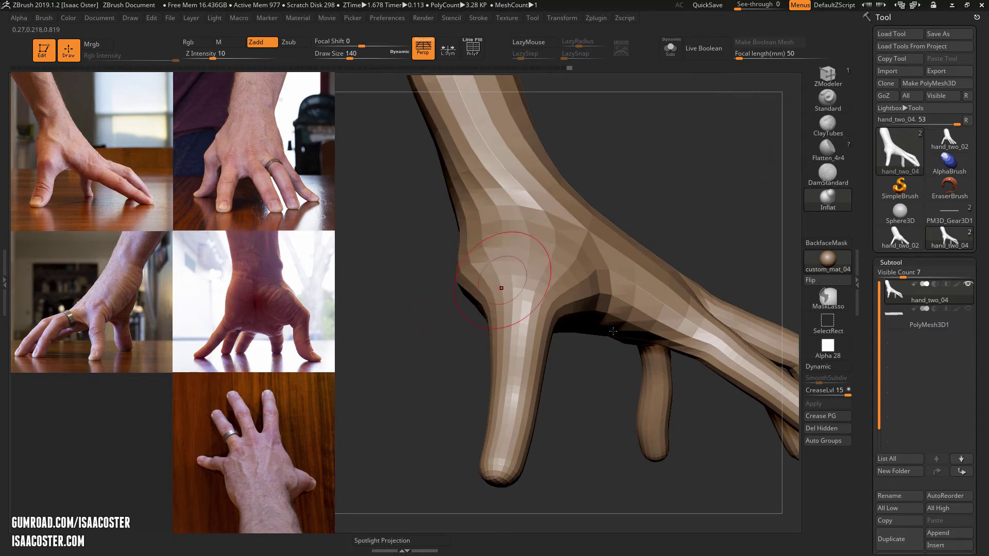
pyautogui.moveTo(683, 215); pyautogui.dragTo(813, 159)
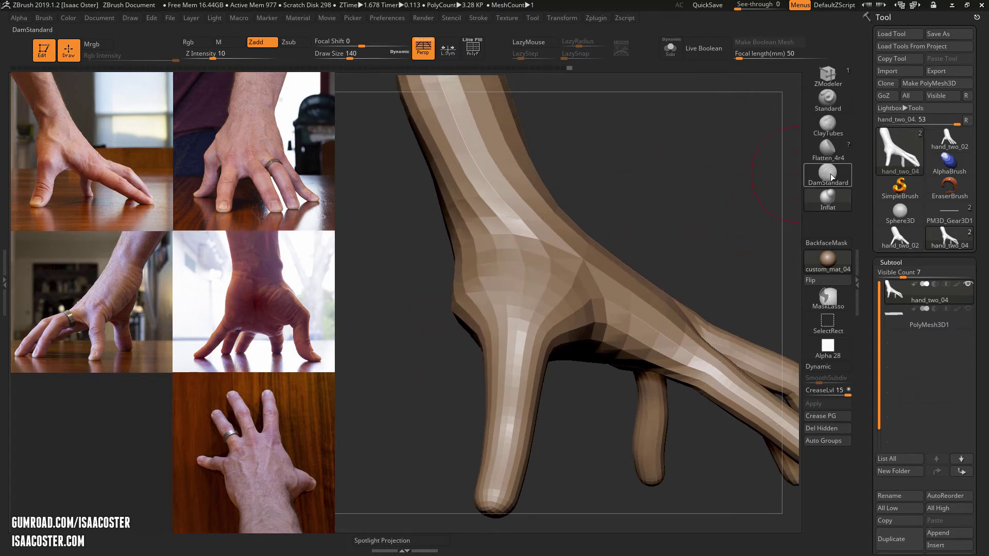
# Switch from the Inflat brush to the Move brush and enlarge its draw size to 251.
pyautogui.click(832, 195)
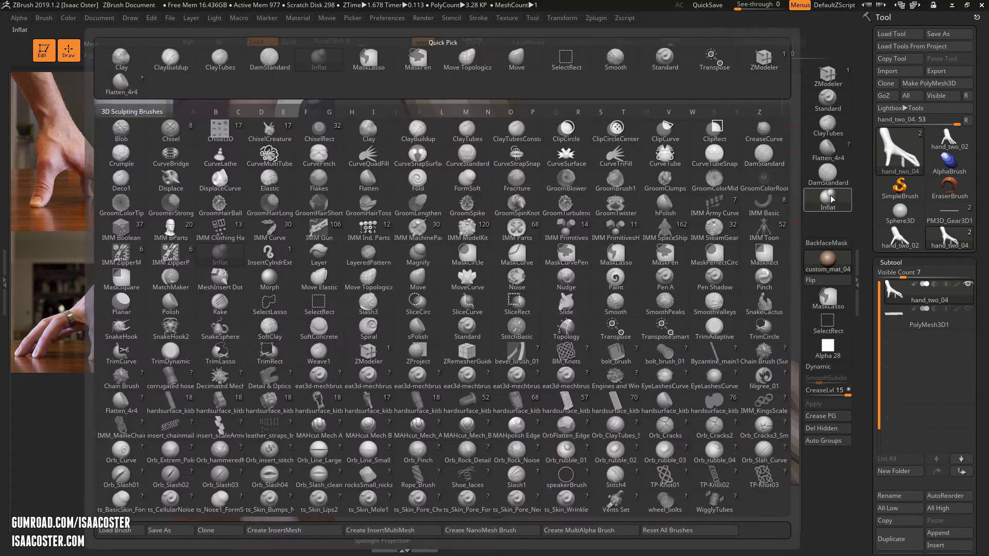
pyautogui.click(835, 196)
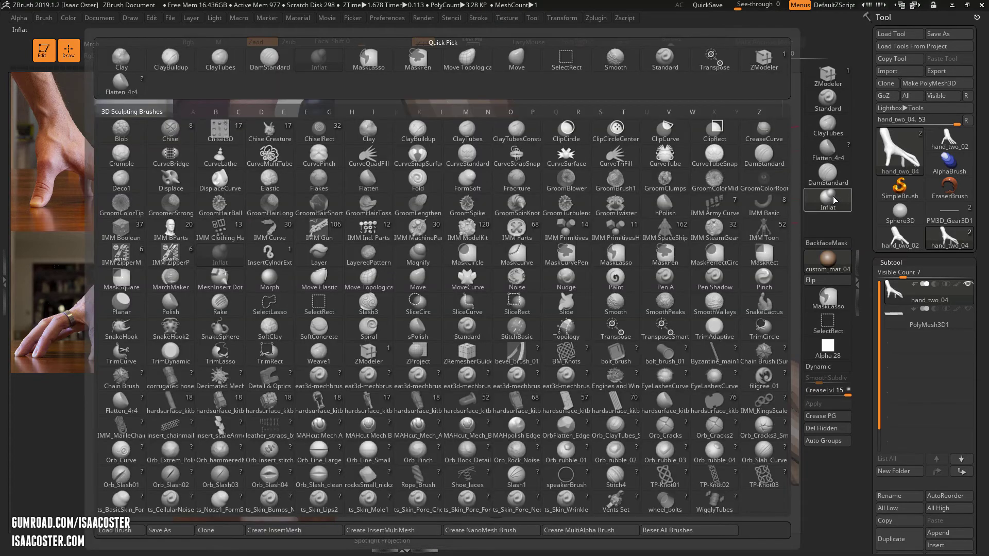
pyautogui.click(517, 60)
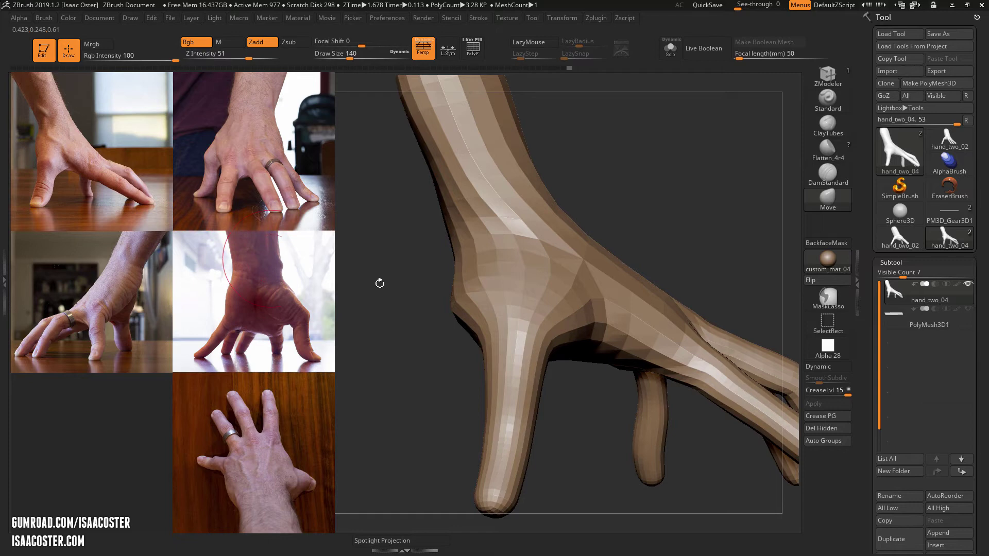
pyautogui.keyDown('alt'); pyautogui.moveTo(435, 390); pyautogui.dragTo(409, 161); pyautogui.keyUp('alt')
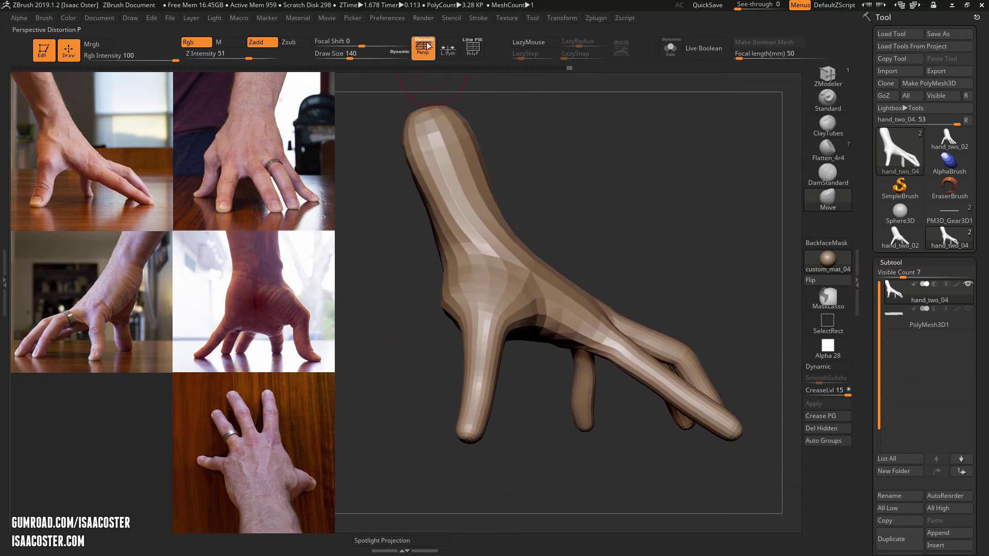
pyautogui.press('s')
pyautogui.moveTo(421, 315); pyautogui.dragTo(442, 272)
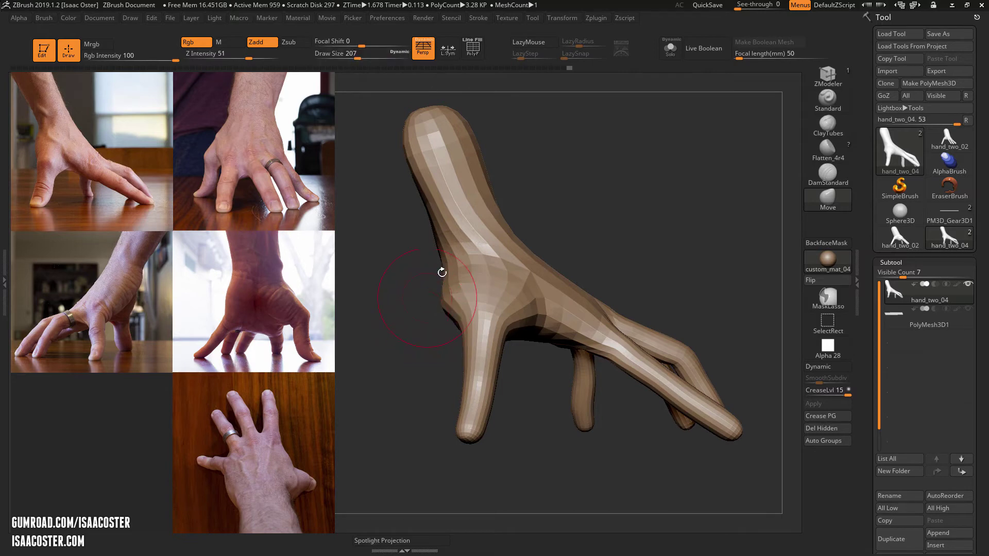
pyautogui.press('s')
pyautogui.moveTo(421, 208)
pyautogui.mouseDown()
pyautogui.moveTo(424, 247)
pyautogui.moveTo(399, 252)
pyautogui.moveTo(436, 242)
pyautogui.moveTo(416, 207)
pyautogui.mouseUp()
# Adjust the contour along the back of the wrist with the Move brush at draw size 372.
pyautogui.press('b')
pyautogui.press('m')
pyautogui.press('v')
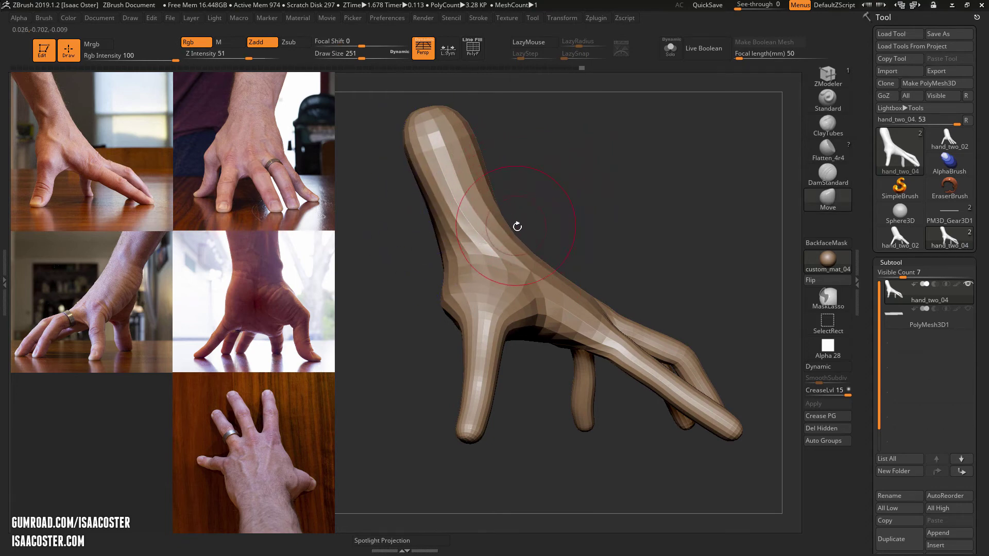
pyautogui.press('s')
pyautogui.moveTo(517, 223); pyautogui.dragTo(533, 225)
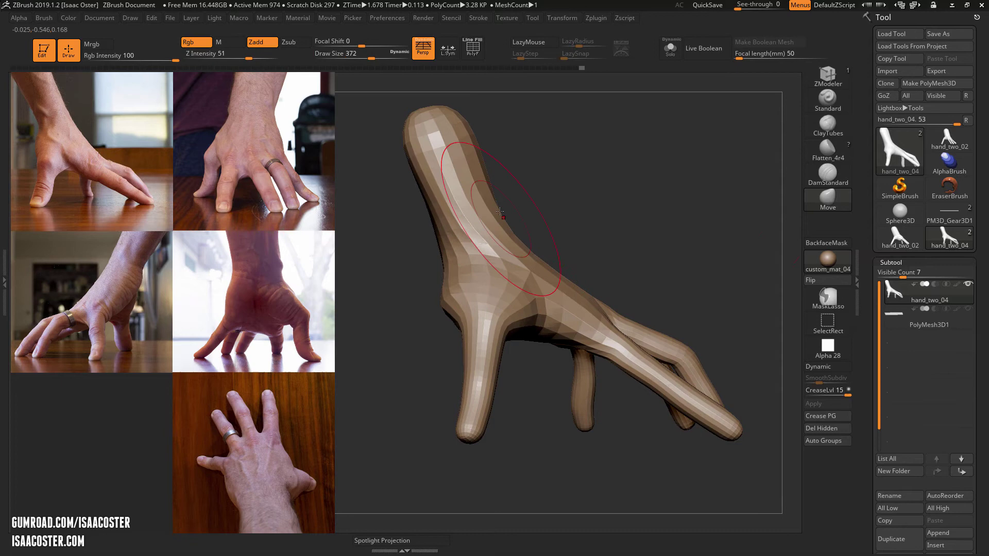
# Fill out the outer edge of the thumb's base with the Move brush at a draw size of about 160.
pyautogui.press('s')
pyautogui.moveTo(464, 284); pyautogui.dragTo(435, 284)
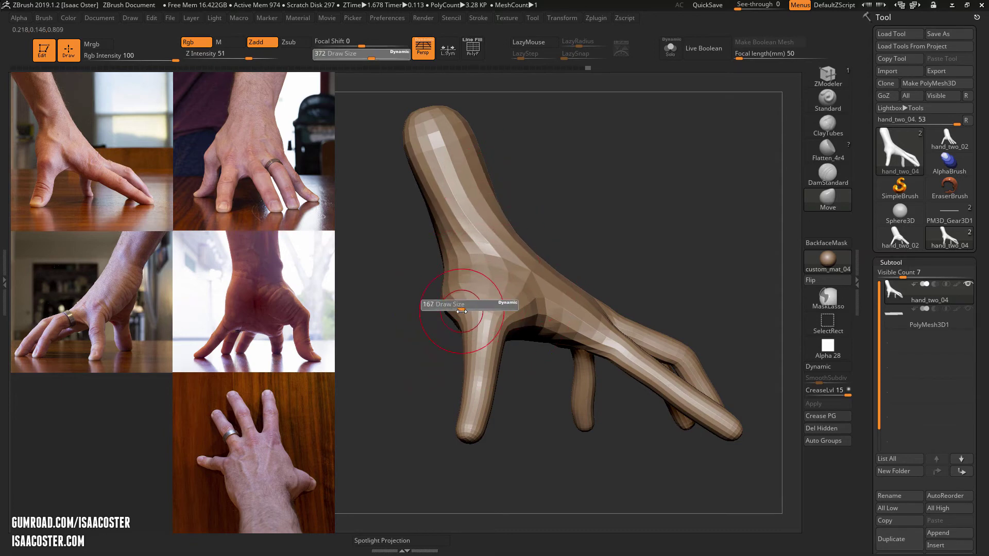
pyautogui.press('s')
pyautogui.moveTo(458, 330); pyautogui.dragTo(440, 338)
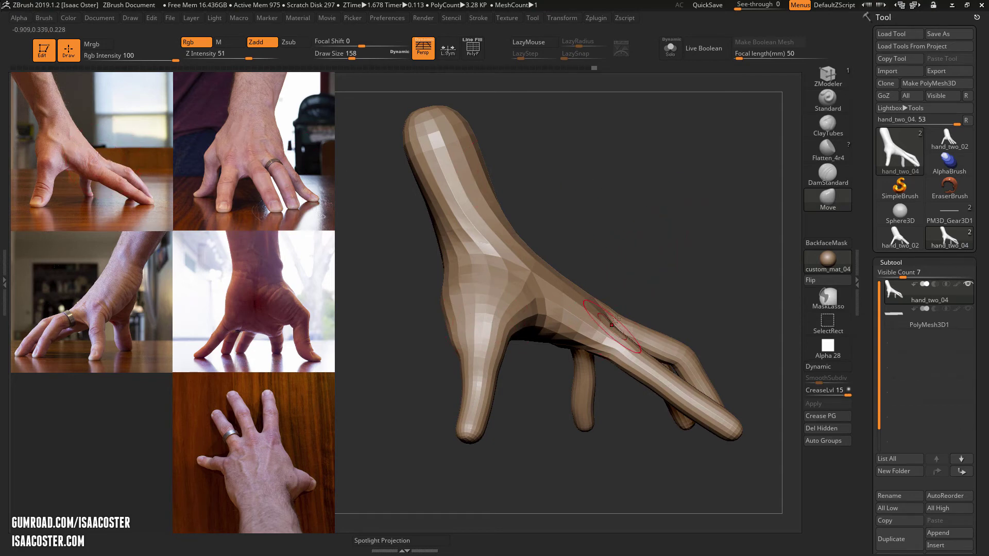
# Reshape the knuckles and upper contour of the fingers with the Move brush at draw size 324.
pyautogui.press('s')
pyautogui.moveTo(614, 304); pyautogui.dragTo(636, 304)
pyautogui.press('[')
pyautogui.press('[')
pyautogui.moveTo(683, 347); pyautogui.dragTo(673, 344)
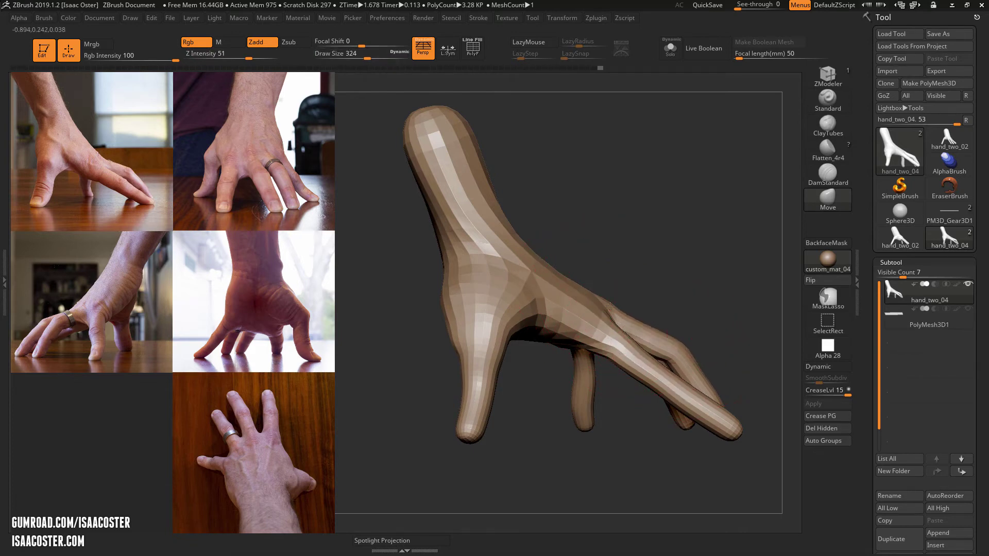
# Reshape the thumb's base and the web beside it with the Move brush at draw sizes 212 and 136.
pyautogui.press('s')
pyautogui.moveTo(634, 312); pyautogui.dragTo(621, 312)
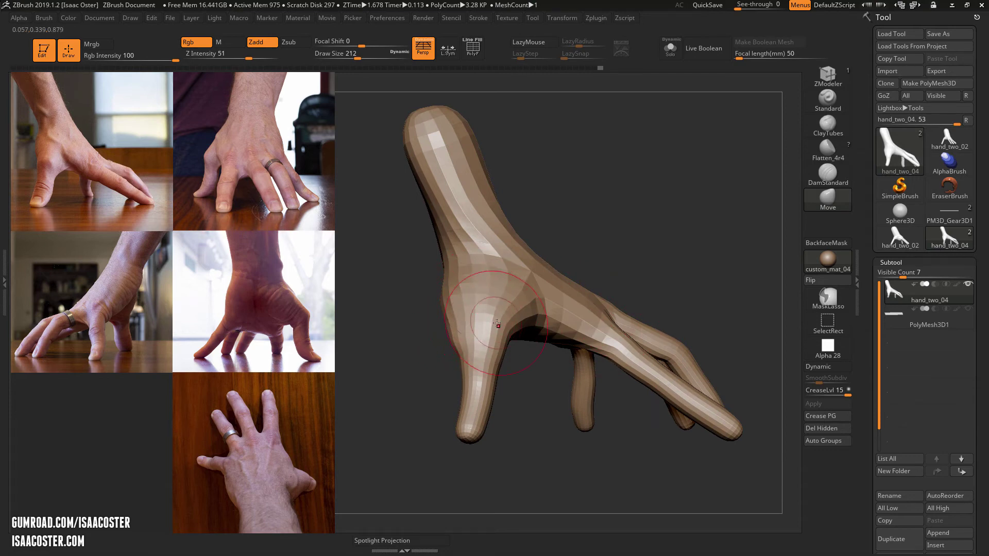
pyautogui.press('s')
pyautogui.moveTo(536, 343); pyautogui.dragTo(526, 344)
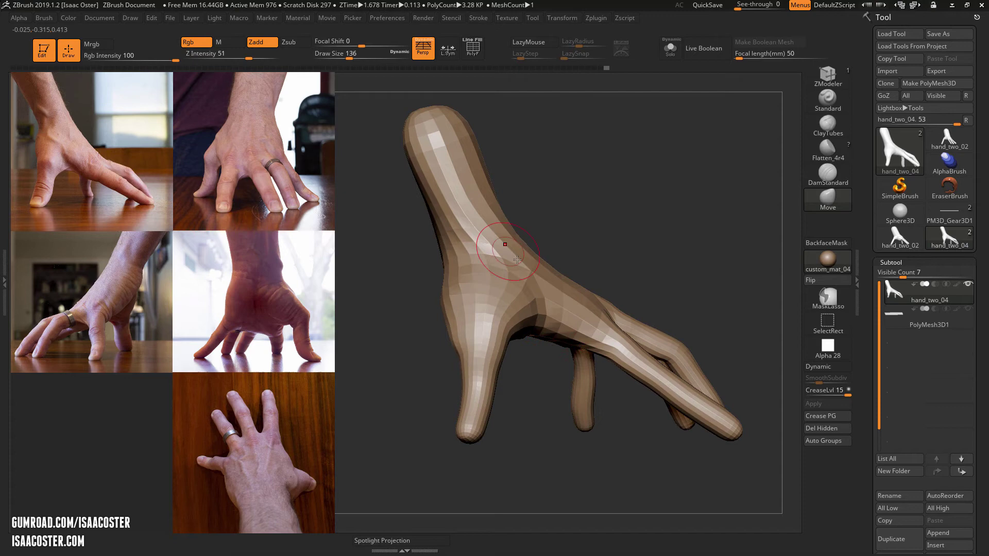
# Refine the back of the wrist and the forearm's contour with the Move brush at draw size 305.
pyautogui.press('s')
pyautogui.moveTo(521, 275); pyautogui.dragTo(537, 275)
pyautogui.moveTo(517, 238); pyautogui.dragTo(541, 252)
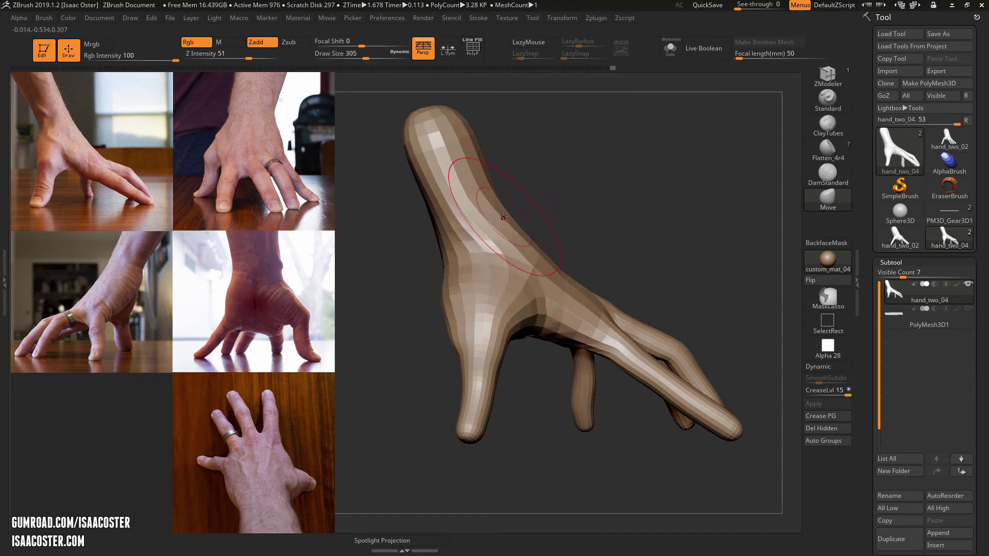
pyautogui.press('[')
pyautogui.moveTo(482, 187)
pyautogui.mouseDown()
pyautogui.moveTo(489, 182)
pyautogui.moveTo(457, 108)
pyautogui.moveTo(474, 118)
pyautogui.mouseUp()
# Reduce the draw size to 223 and smooth the thumb.
pyautogui.press('s')
pyautogui.click(411, 264)
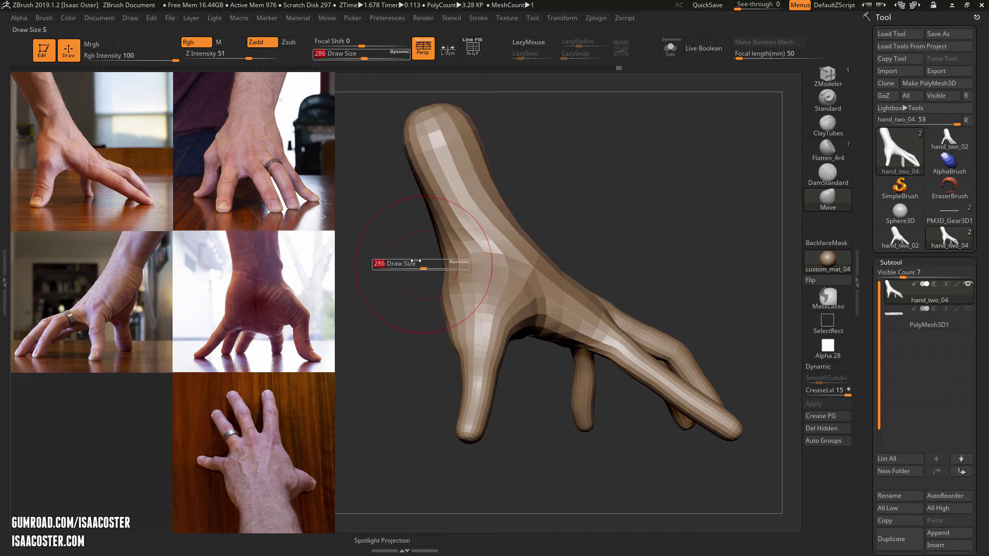
pyautogui.press('s')
pyautogui.click(460, 371)
pyautogui.press('s')
pyautogui.click(481, 372)
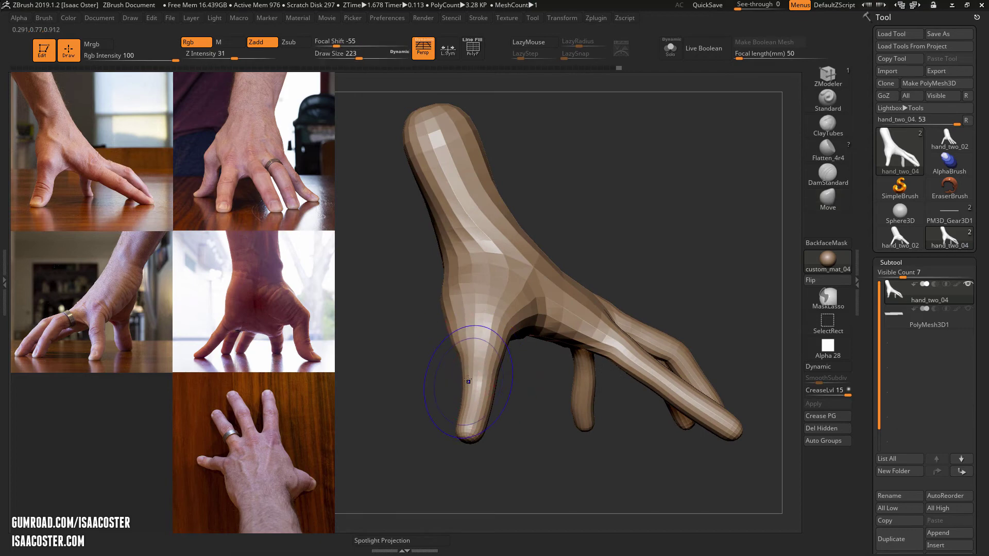
# Thicken the thumb's middle section with the Move brush at draw sizes 163 and 120.
pyautogui.press('s')
pyautogui.click(508, 417)
pyautogui.moveTo(530, 412); pyautogui.dragTo(536, 453)
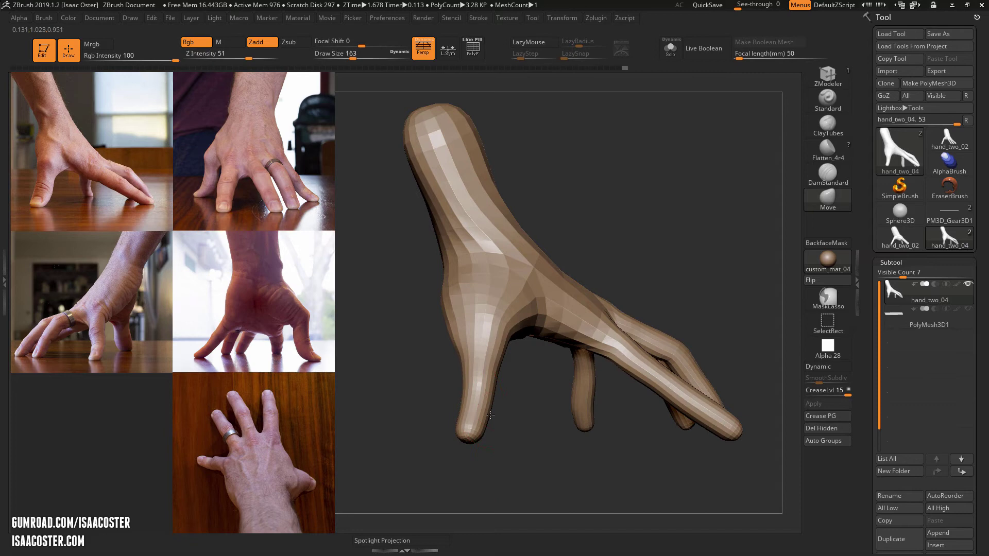
pyautogui.moveTo(491, 415); pyautogui.dragTo(457, 404)
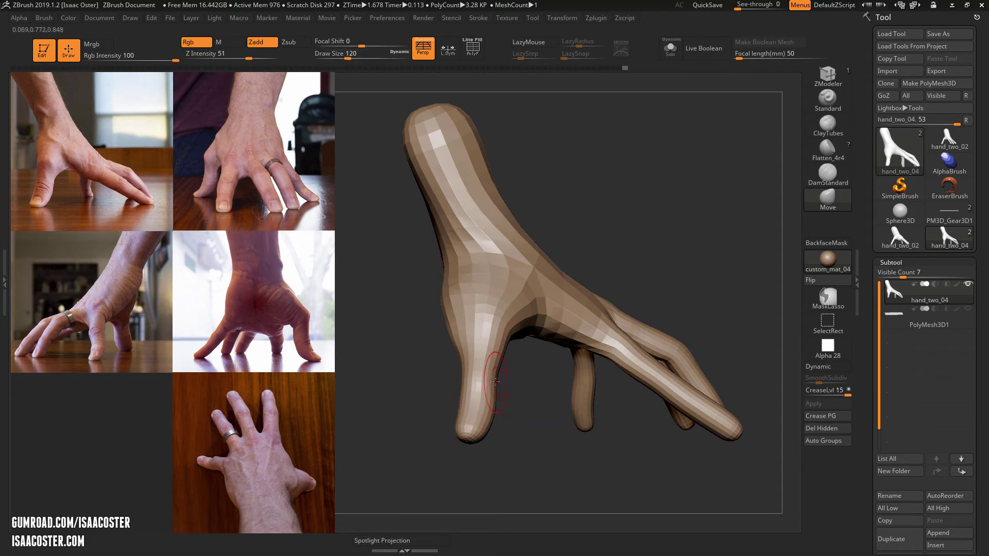
pyautogui.moveTo(500, 382); pyautogui.dragTo(500, 383)
# Reshape the web between thumb and index finger and the finger's underside with the Move brush at draw size 145.
pyautogui.press('s')
pyautogui.moveTo(518, 345); pyautogui.dragTo(528, 345)
pyautogui.press('s')
pyautogui.moveTo(592, 351)
pyautogui.mouseDown()
pyautogui.moveTo(581, 350)
pyautogui.moveTo(610, 361)
pyautogui.mouseUp()
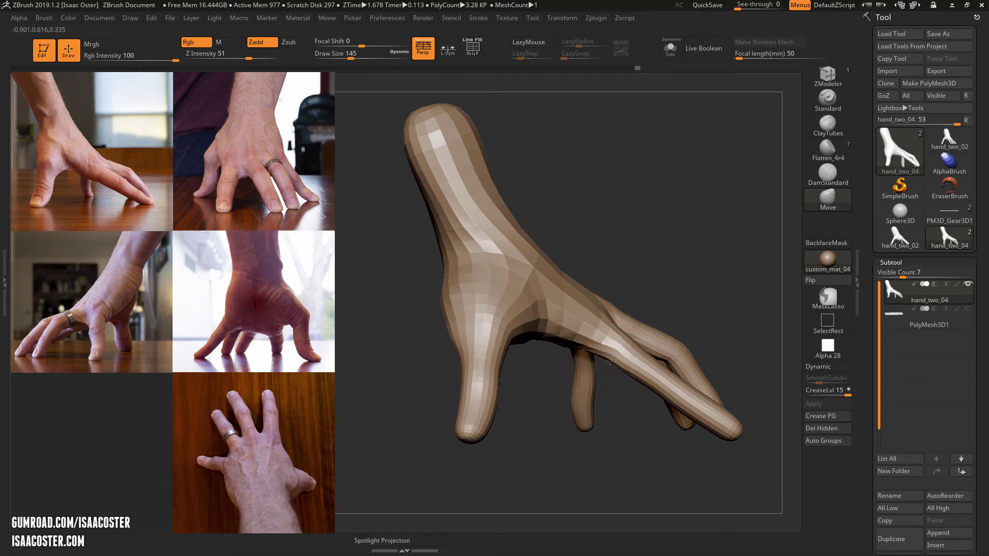
# Try to reshape the index finger with the Move brush at draw size 167, and undo the changes.
pyautogui.press('s')
pyautogui.click(661, 366)
pyautogui.hotkey('ctrl', 'z')
pyautogui.hotkey('ctrl', 'z')
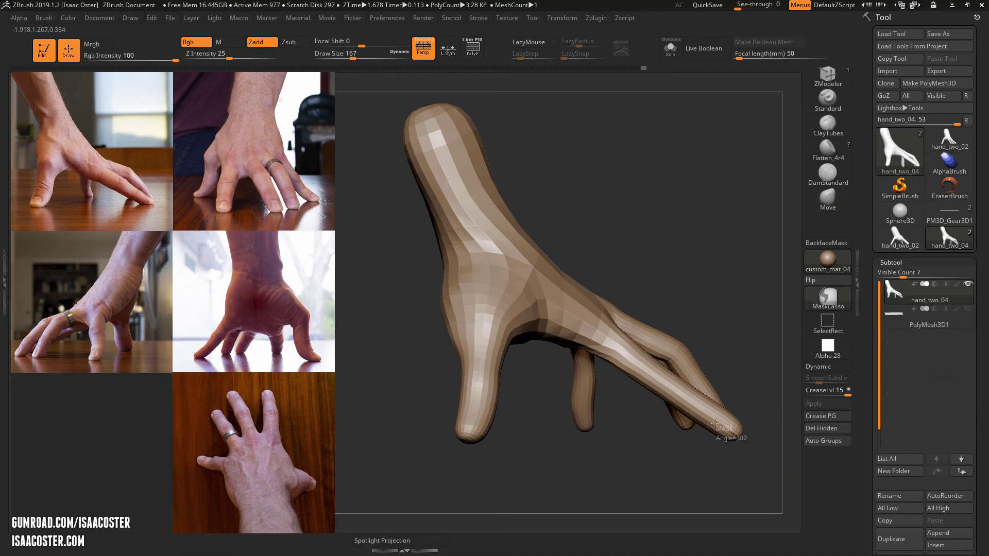
# Isolate the index finger with a lasso mask, reshape it with the Move brush at draw size 217, and clear the mask.
pyautogui.moveTo(555, 322)
pyautogui.keyDown('ctrl'); pyautogui.mouseDown()
pyautogui.moveTo(715, 476)
pyautogui.moveTo(755, 472)
pyautogui.mouseUp(); pyautogui.keyUp('ctrl')
pyautogui.keyDown('ctrl'); pyautogui.click(571, 321); pyautogui.keyUp('ctrl')
pyautogui.press('s')
pyautogui.moveTo(629, 354); pyautogui.dragTo(634, 352)
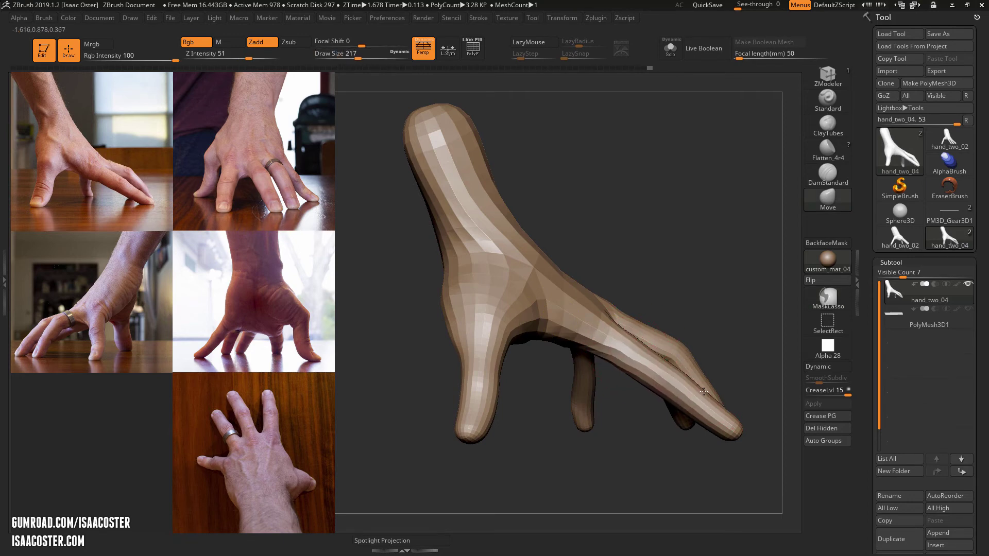
pyautogui.moveTo(627, 437)
pyautogui.mouseDown()
pyautogui.moveTo(587, 513)
pyautogui.moveTo(582, 495)
pyautogui.moveTo(626, 440)
pyautogui.mouseUp()
# Refine the index finger and knuckles from above with the Move brush, and set the draw size to 228.
pyautogui.moveTo(626, 440); pyautogui.dragTo(637, 404, button='right')
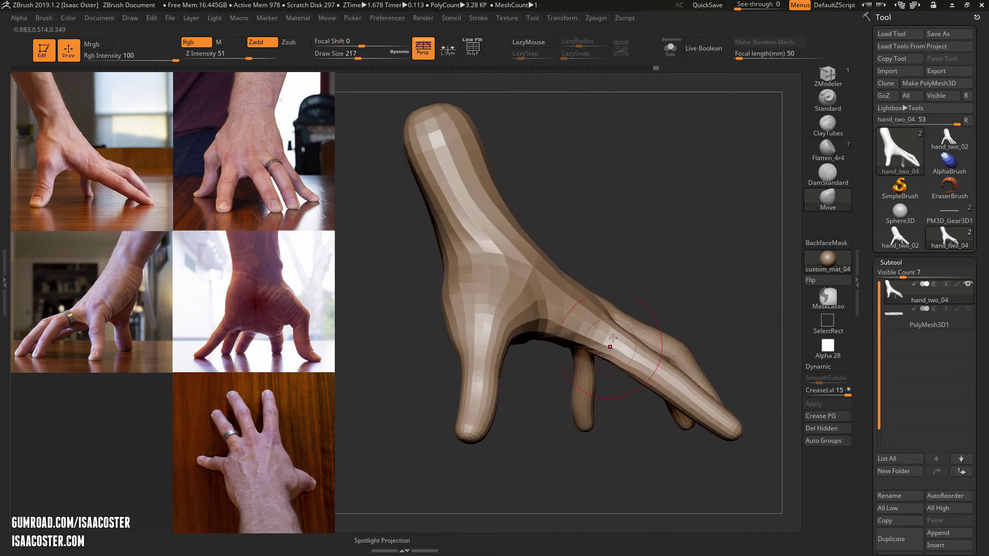
pyautogui.moveTo(664, 265)
pyautogui.mouseDown(button='right')
pyautogui.moveTo(612, 373)
pyautogui.moveTo(618, 388)
pyautogui.moveTo(617, 268)
pyautogui.mouseUp(button='right')
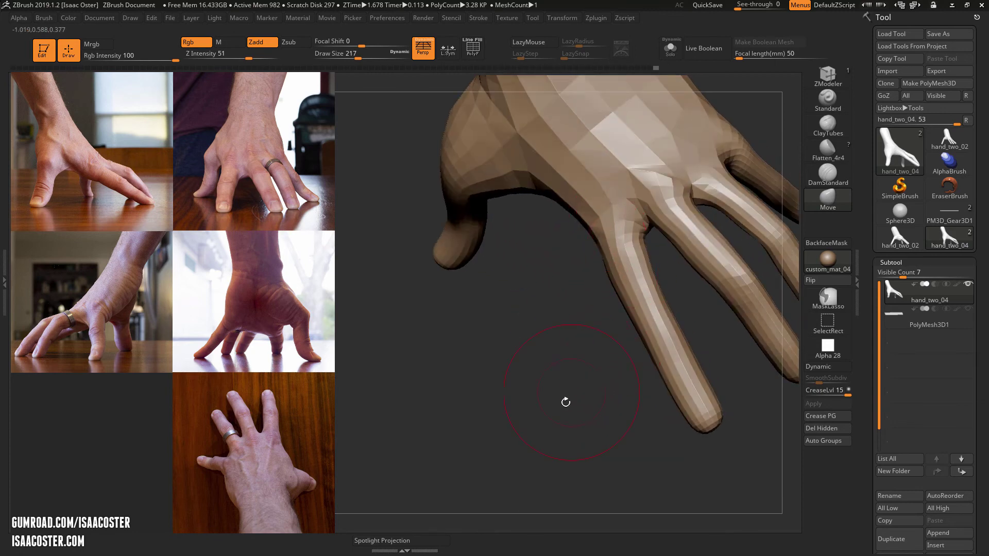
pyautogui.moveTo(566, 402)
pyautogui.mouseDown(button='right')
pyautogui.moveTo(524, 411)
pyautogui.moveTo(524, 479)
pyautogui.moveTo(570, 465)
pyautogui.moveTo(561, 414)
pyautogui.moveTo(702, 223)
pyautogui.mouseUp(button='right')
pyautogui.press('s')
pyautogui.moveTo(683, 203); pyautogui.dragTo(673, 203)
pyautogui.keyDown('alt'); pyautogui.moveTo(666, 168); pyautogui.dragTo(688, 230, button='right'); pyautogui.keyUp('alt')
pyautogui.press('s')
pyautogui.moveTo(503, 428); pyautogui.dragTo(488, 428)
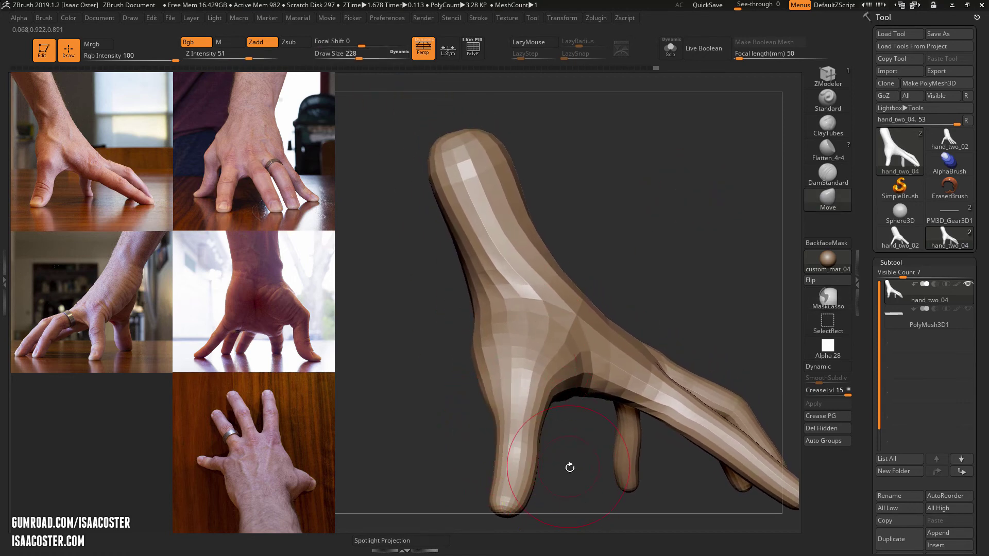
# Mask the palm beside the thumb with a lasso, undo the unwanted changes, and shift the thumb outward at draw size 207.
pyautogui.keyDown('alt'); pyautogui.moveTo(569, 468); pyautogui.dragTo(573, 423, button='right'); pyautogui.keyUp('alt')
pyautogui.moveTo(573, 426)
pyautogui.keyDown('ctrl'); pyautogui.mouseDown()
pyautogui.moveTo(504, 470)
pyautogui.moveTo(516, 373)
pyautogui.moveTo(663, 262)
pyautogui.moveTo(668, 271)
pyautogui.mouseUp(); pyautogui.keyUp('ctrl')
pyautogui.keyDown('ctrl'); pyautogui.click(567, 388); pyautogui.keyUp('ctrl')
pyautogui.hotkey('ctrl', 'z')
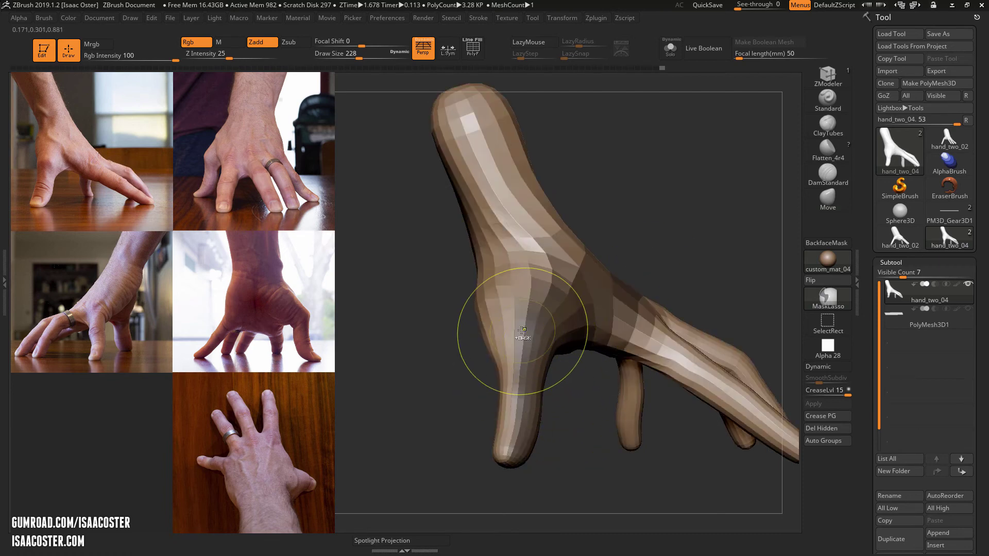
pyautogui.hotkey('ctrl', 'z')
pyautogui.press('s')
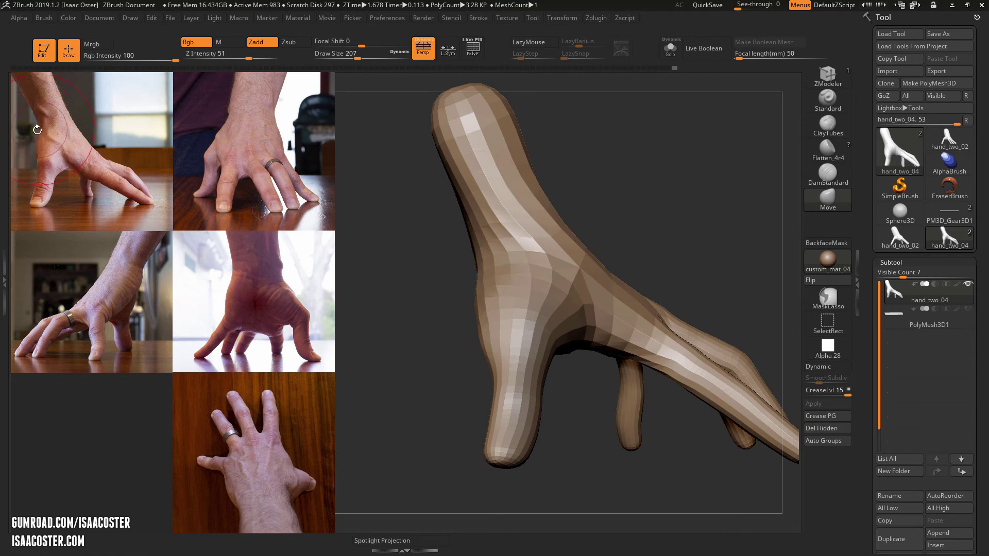
# Reshape the wrist above the thumb from the palm side with the Move brush at draw size 234.
pyautogui.press('s')
pyautogui.moveTo(475, 257); pyautogui.dragTo(464, 258)
pyautogui.moveTo(454, 298)
pyautogui.mouseDown()
pyautogui.moveTo(542, 274)
pyautogui.moveTo(554, 242)
pyautogui.moveTo(543, 196)
pyautogui.mouseUp()
pyautogui.press('s')
pyautogui.moveTo(457, 225); pyautogui.dragTo(470, 224)
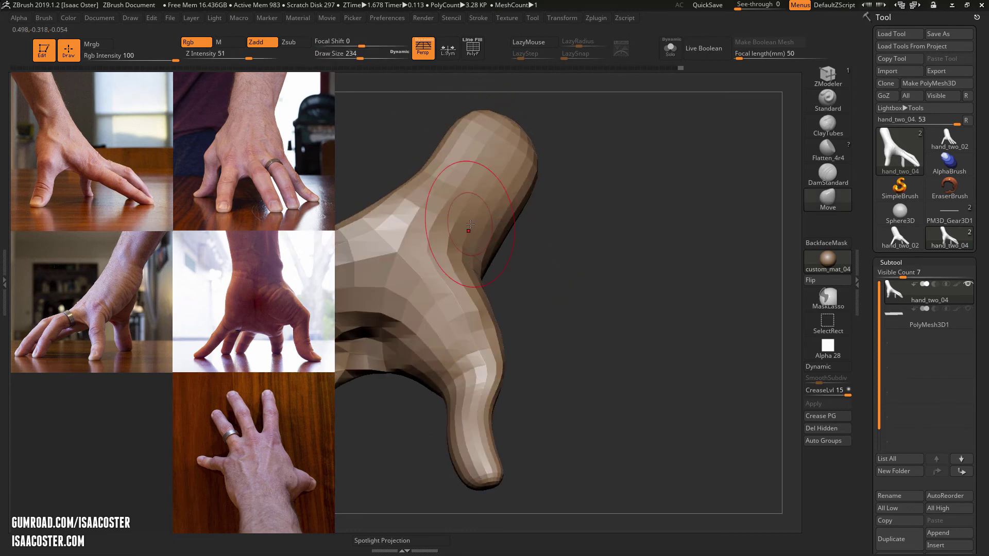
# Bend and shape the little finger from the outer side with the Move brush at draw sizes 207 and 132.
pyautogui.moveTo(536, 247); pyautogui.dragTo(601, 294)
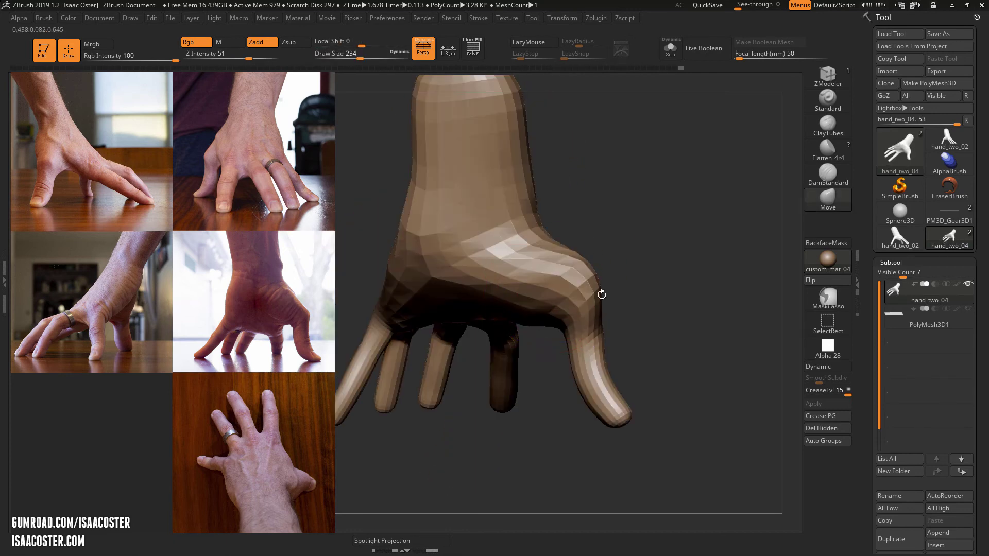
pyautogui.moveTo(642, 216); pyautogui.dragTo(482, 233)
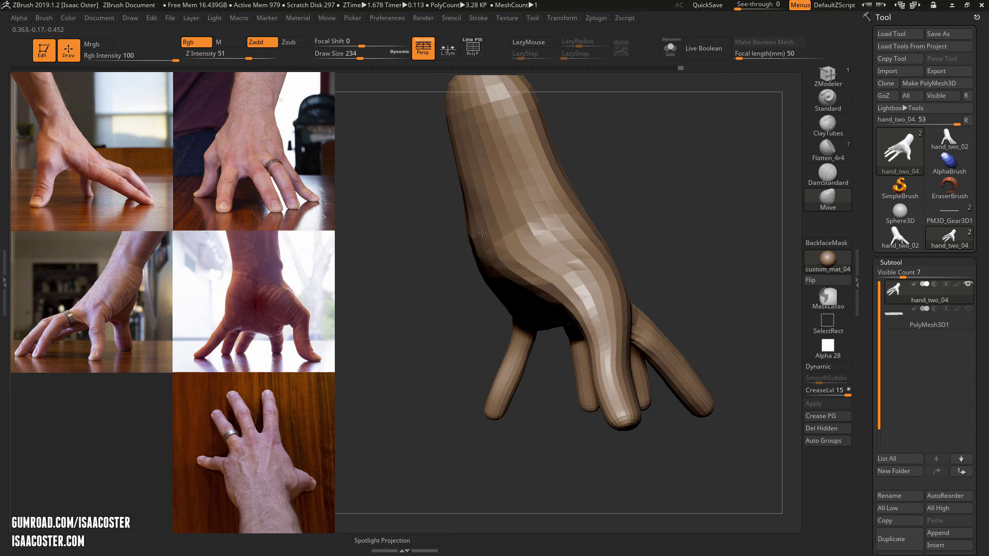
pyautogui.moveTo(435, 264); pyautogui.dragTo(705, 354)
pyautogui.moveTo(705, 353); pyautogui.dragTo(735, 304, button='right')
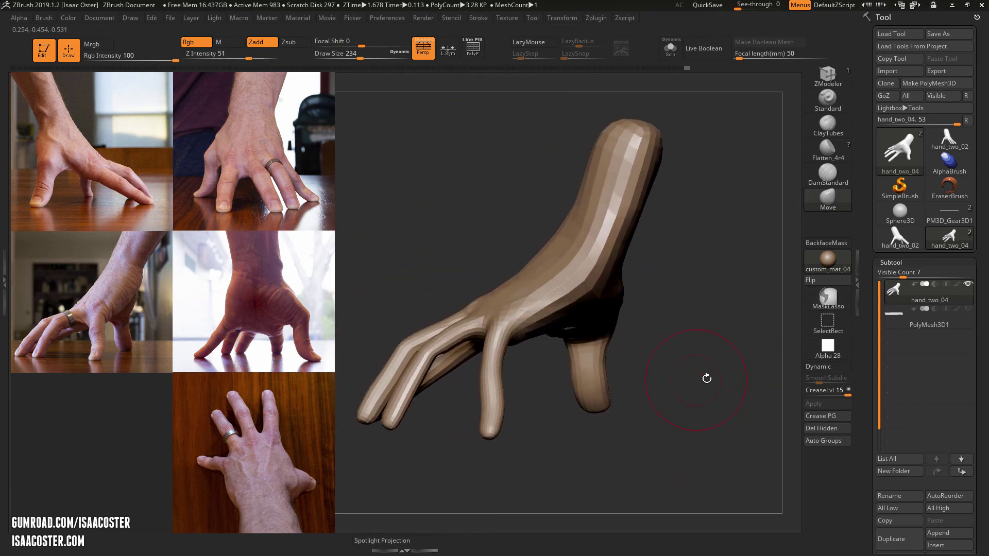
pyautogui.keyDown('alt'); pyautogui.moveTo(674, 366); pyautogui.dragTo(695, 386, button='right'); pyautogui.keyUp('alt')
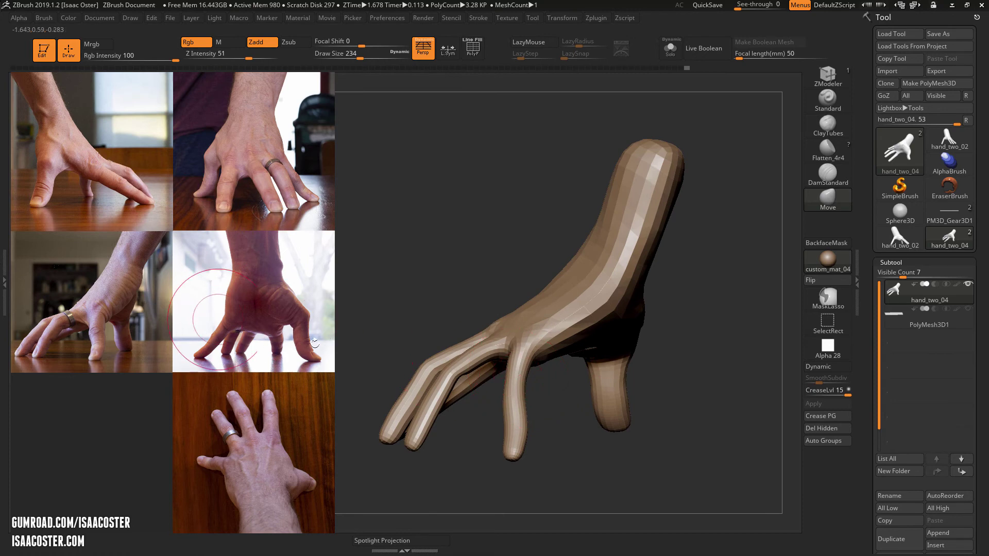
pyautogui.moveTo(499, 392); pyautogui.dragTo(500, 387)
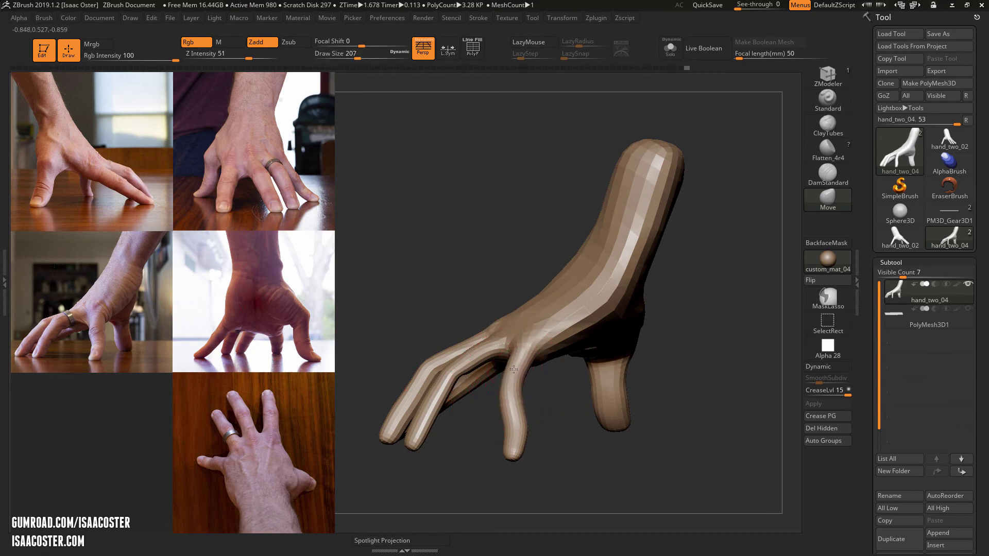
pyautogui.press('s')
pyautogui.moveTo(510, 386); pyautogui.dragTo(501, 384)
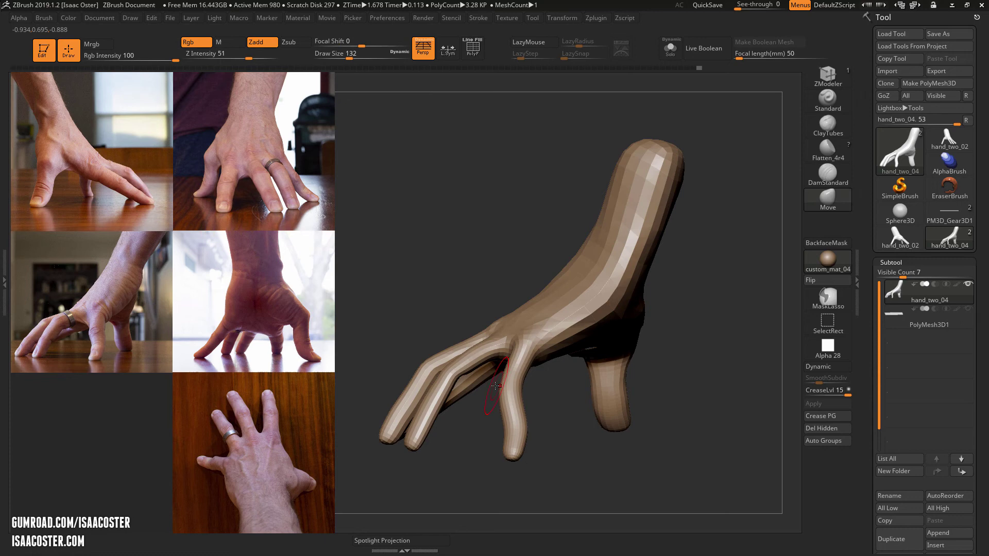
# Switch the selection brush to SelectLasso and isolate the ring finger by hiding the rest of the hand.
pyautogui.moveTo(486, 398); pyautogui.dragTo(471, 419)
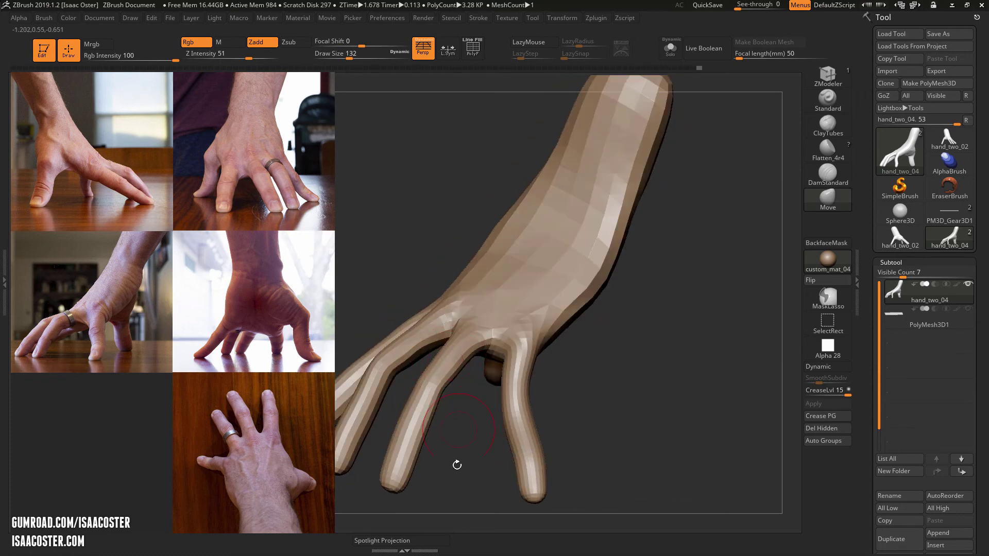
pyautogui.keyDown('alt'); pyautogui.moveTo(456, 463); pyautogui.dragTo(476, 425); pyautogui.keyUp('alt')
pyautogui.moveTo(483, 362)
pyautogui.keyDown('ctrl'); pyautogui.keyDown('shift'); pyautogui.mouseDown()
pyautogui.moveTo(521, 272)
pyautogui.moveTo(478, 355)
pyautogui.mouseUp(); pyautogui.keyUp('shift'); pyautogui.keyUp('ctrl')
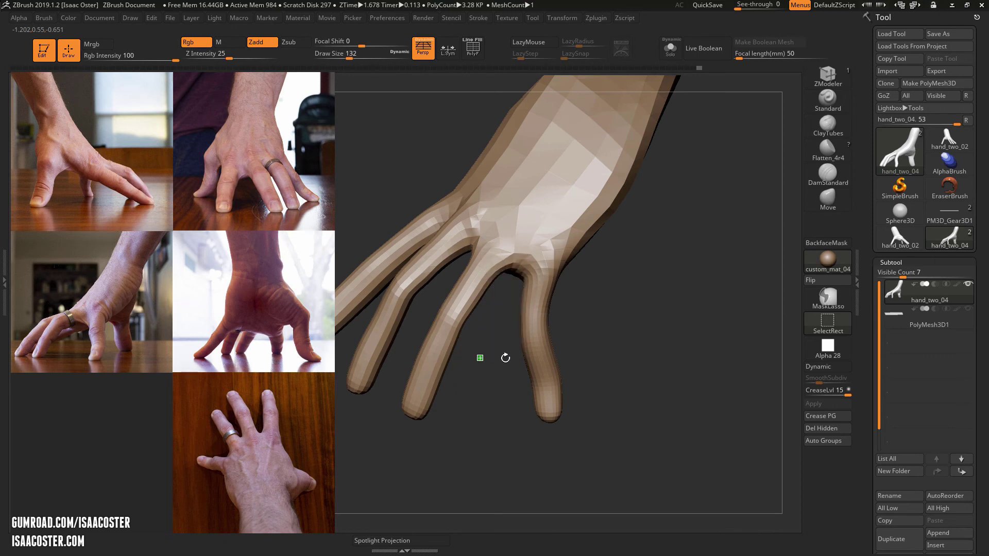
pyautogui.click(833, 323)
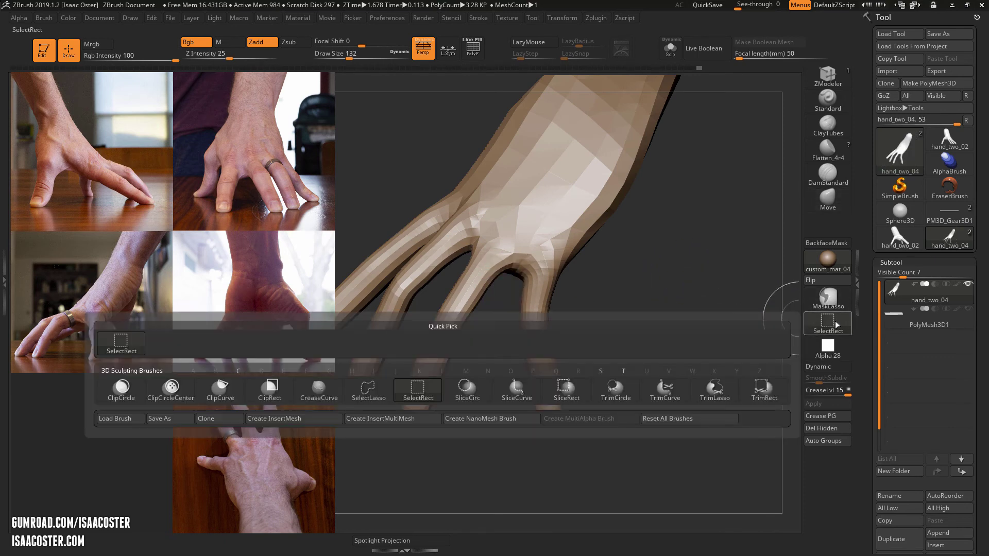
pyautogui.click(379, 400)
pyautogui.moveTo(443, 423)
pyautogui.keyDown('ctrl'); pyautogui.keyDown('shift'); pyautogui.mouseDown()
pyautogui.moveTo(524, 231)
pyautogui.moveTo(453, 247)
pyautogui.moveTo(397, 453)
pyautogui.moveTo(452, 517)
pyautogui.moveTo(569, 343)
pyautogui.moveTo(545, 388)
pyautogui.moveTo(534, 379)
pyautogui.moveTo(583, 329)
pyautogui.mouseUp(); pyautogui.keyUp('shift'); pyautogui.keyUp('ctrl')
# Mask the isolated ring finger, unhide the rest of the hand, and soften the mask's edge.
pyautogui.keyDown('ctrl'); pyautogui.moveTo(449, 425); pyautogui.dragTo(437, 402); pyautogui.keyUp('ctrl')
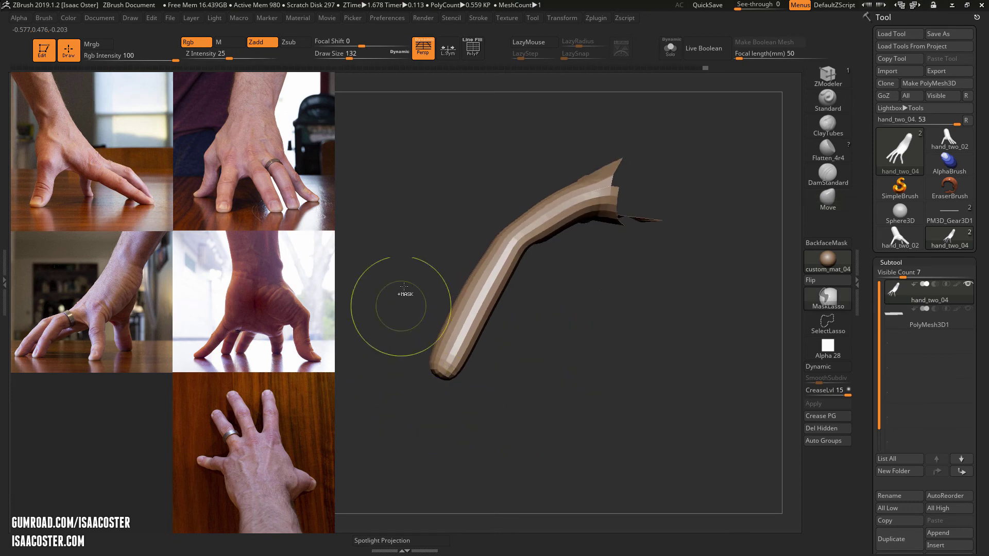
pyautogui.moveTo(406, 293)
pyautogui.keyDown('ctrl'); pyautogui.mouseDown()
pyautogui.moveTo(423, 392)
pyautogui.moveTo(532, 225)
pyautogui.moveTo(605, 189)
pyautogui.moveTo(493, 83)
pyautogui.mouseUp(); pyautogui.keyUp('ctrl')
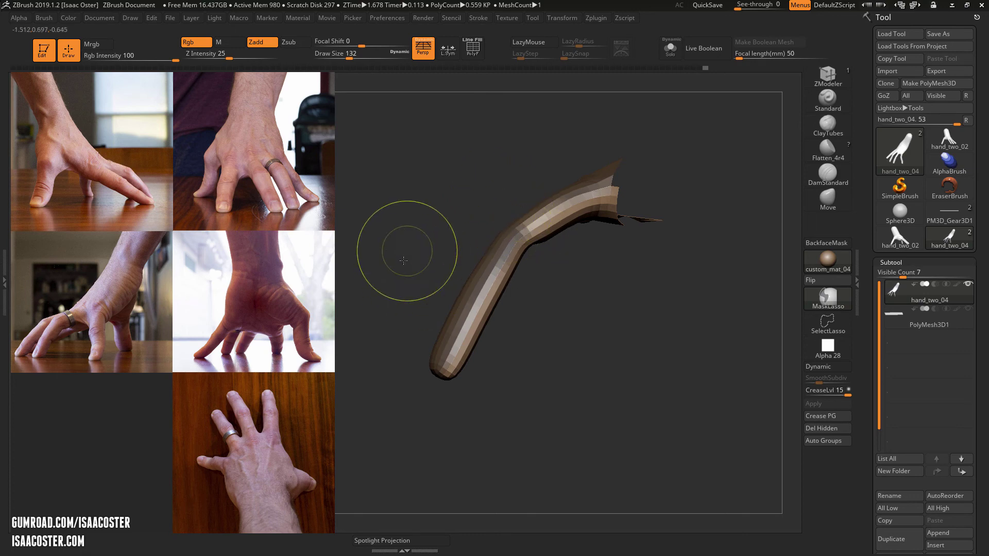
pyautogui.moveTo(409, 264)
pyautogui.keyDown('ctrl'); pyautogui.mouseDown()
pyautogui.moveTo(419, 405)
pyautogui.moveTo(518, 238)
pyautogui.moveTo(556, 211)
pyautogui.moveTo(641, 115)
pyautogui.mouseUp(); pyautogui.keyUp('ctrl')
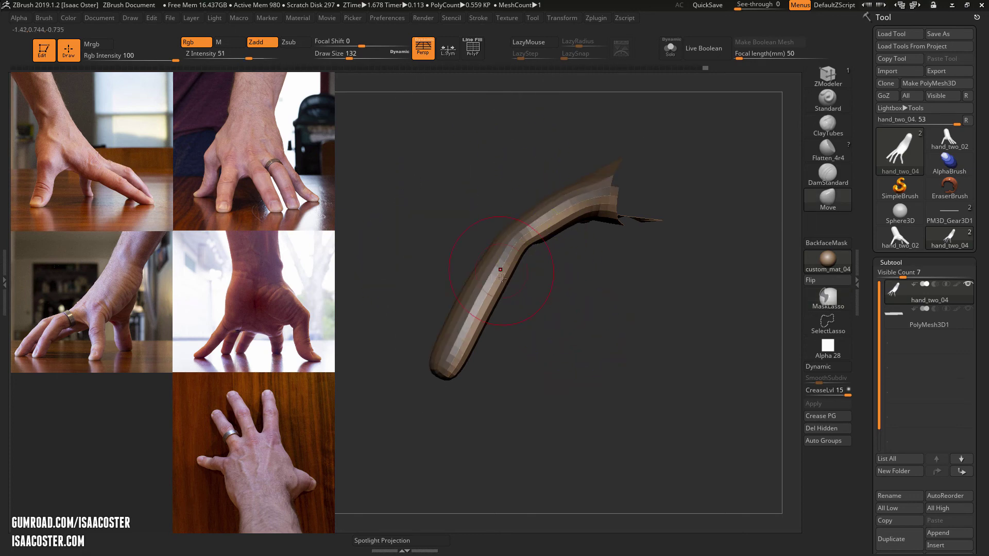
pyautogui.hotkey('ctrl', 'shift')
pyautogui.keyDown('ctrl'); pyautogui.keyDown('shift'); pyautogui.click(564, 432); pyautogui.keyUp('shift'); pyautogui.keyUp('ctrl')
pyautogui.moveTo(569, 443); pyautogui.dragTo(587, 456)
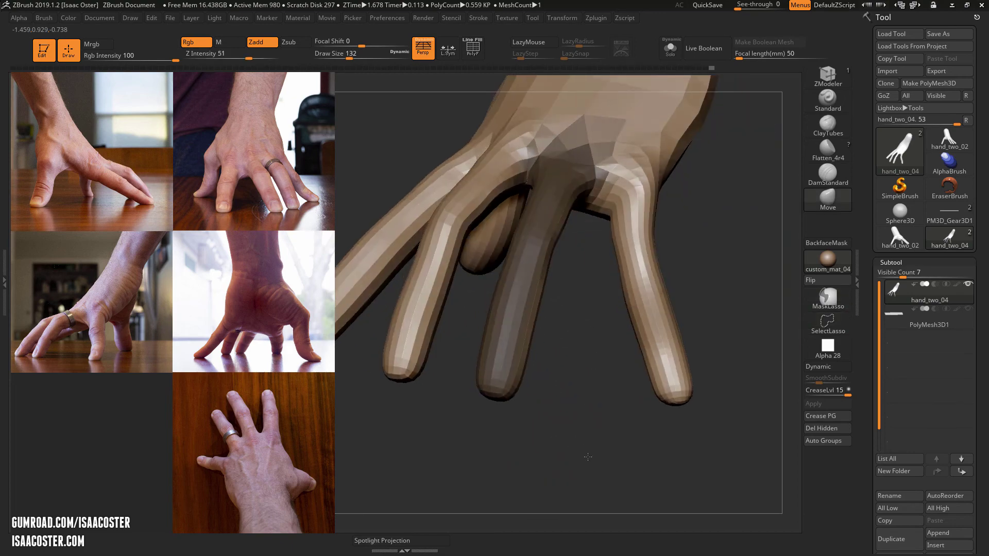
pyautogui.keyDown('ctrl'); pyautogui.click(638, 172); pyautogui.keyUp('ctrl')
pyautogui.keyDown('ctrl'); pyautogui.click(638, 174); pyautogui.keyUp('ctrl')
# Activate the Move brush and adjust the ring finger's shape and position from the palm side.
pyautogui.press('b')
pyautogui.press('m')
pyautogui.press('v')
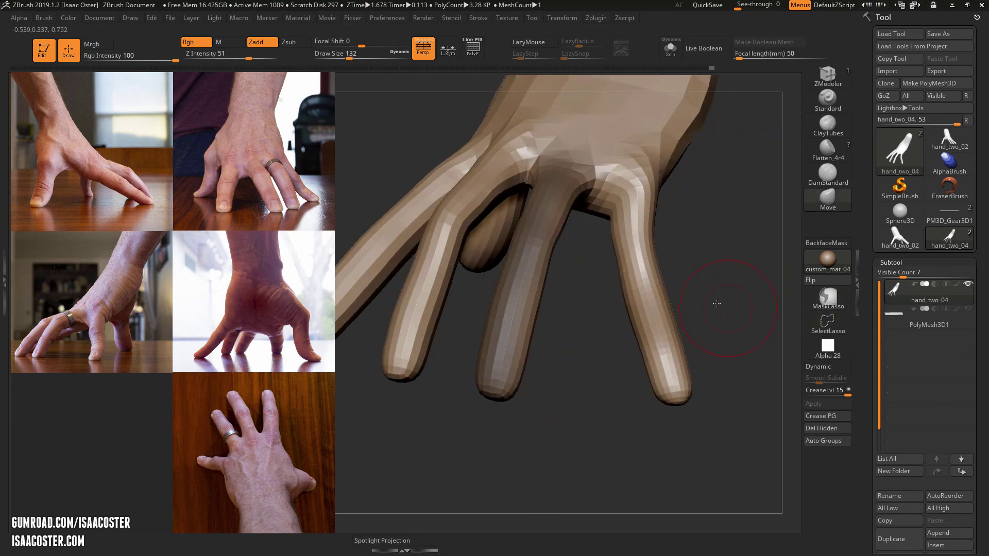
pyautogui.moveTo(729, 298)
pyautogui.mouseDown()
pyautogui.moveTo(479, 404)
pyautogui.moveTo(508, 377)
pyautogui.moveTo(648, 155)
pyautogui.moveTo(468, 207)
pyautogui.moveTo(510, 229)
pyautogui.moveTo(528, 216)
pyautogui.moveTo(667, 274)
pyautogui.mouseUp()
pyautogui.moveTo(610, 466); pyautogui.dragTo(633, 210)
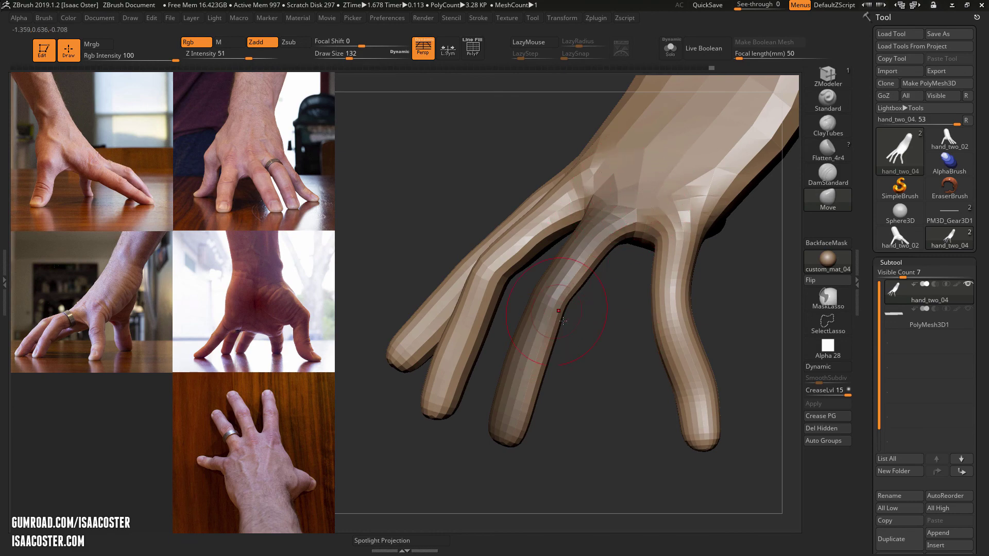
pyautogui.moveTo(624, 356); pyautogui.dragTo(603, 303)
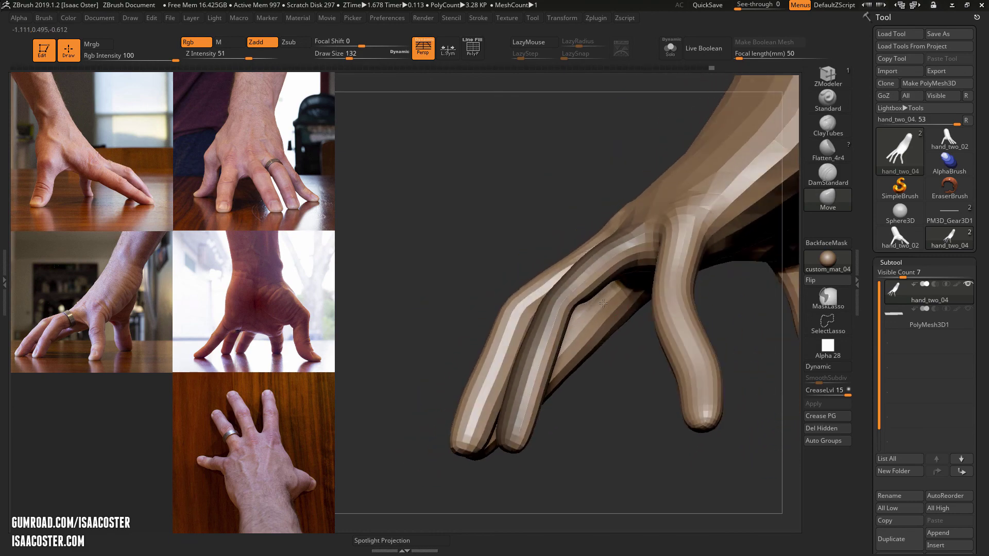
pyautogui.moveTo(616, 355)
pyautogui.mouseDown()
pyautogui.moveTo(636, 273)
pyautogui.moveTo(679, 201)
pyautogui.mouseUp()
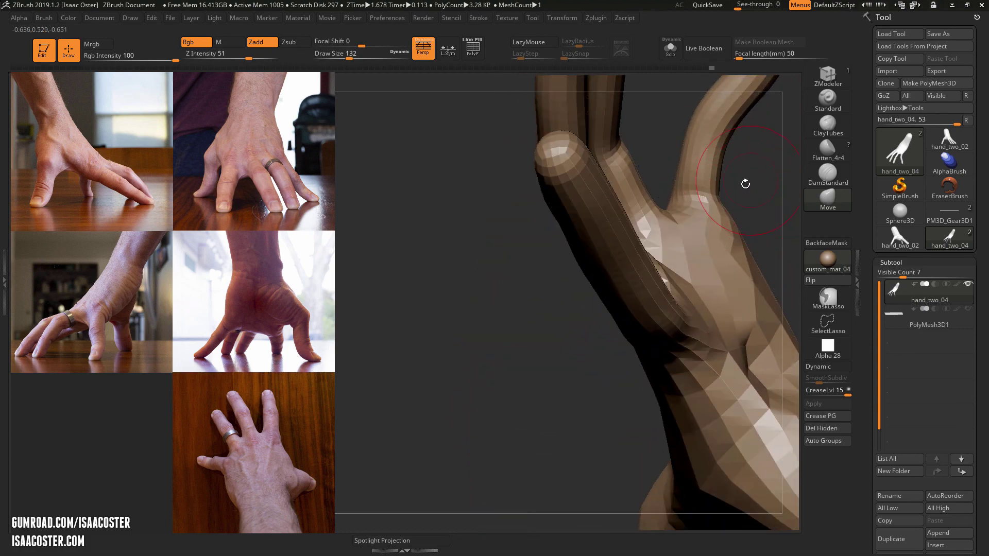
pyautogui.keyDown('alt'); pyautogui.moveTo(745, 184); pyautogui.dragTo(637, 283); pyautogui.keyUp('alt')
pyautogui.moveTo(547, 309)
pyautogui.mouseDown()
pyautogui.moveTo(541, 276)
pyautogui.moveTo(540, 288)
pyautogui.moveTo(508, 261)
pyautogui.mouseUp()
pyautogui.moveTo(517, 242)
pyautogui.mouseDown()
pyautogui.moveTo(518, 225)
pyautogui.moveTo(503, 238)
pyautogui.mouseUp()
pyautogui.moveTo(482, 190); pyautogui.dragTo(489, 183)
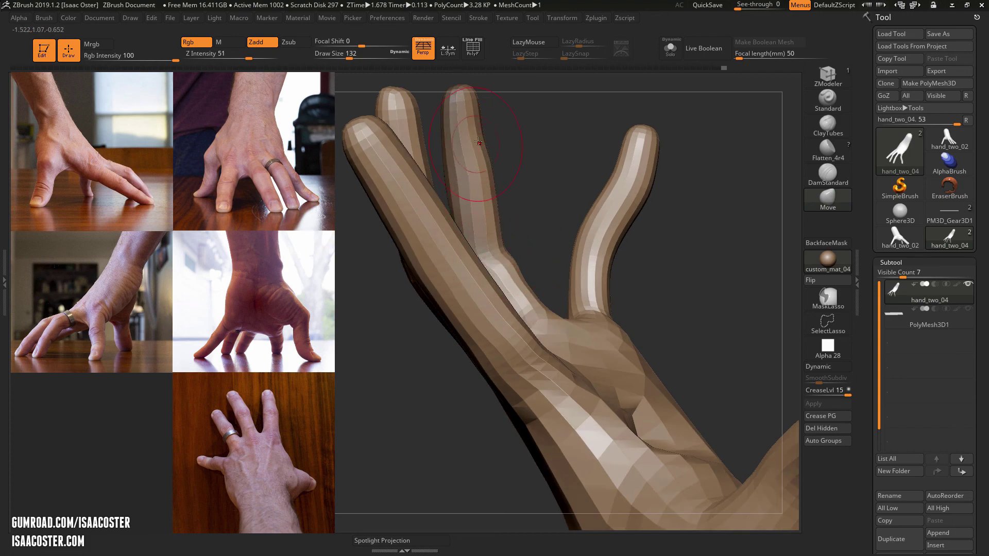
# Refine the ring finger's middle joint and bend from the palm and the little-finger side.
pyautogui.moveTo(549, 185); pyautogui.dragTo(445, 201)
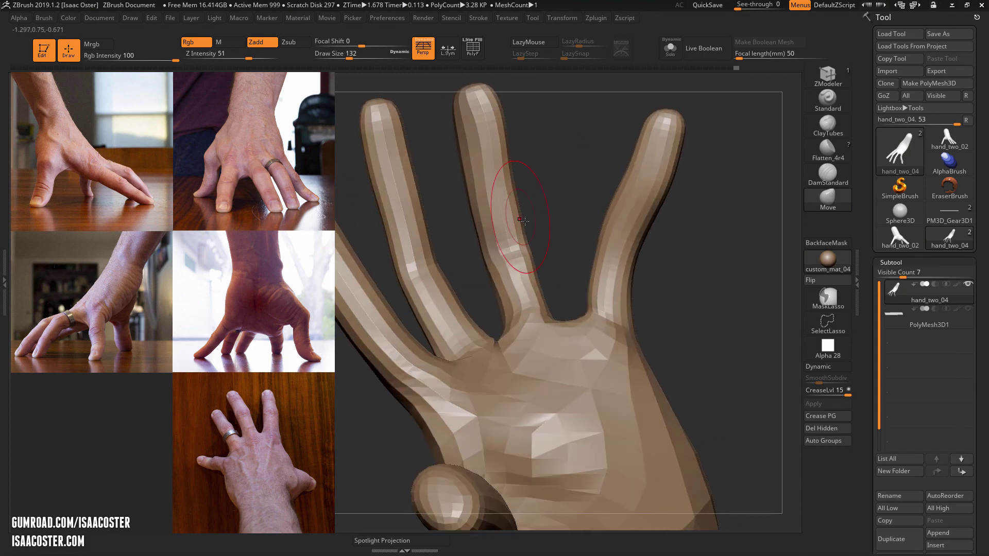
pyautogui.moveTo(522, 219); pyautogui.dragTo(514, 221)
pyautogui.moveTo(573, 172); pyautogui.dragTo(530, 271, button='right')
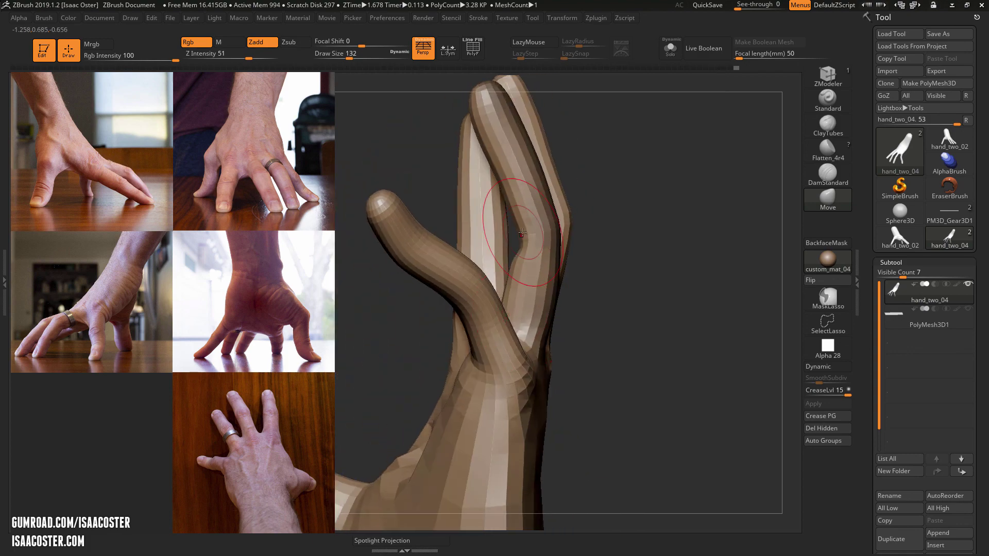
pyautogui.moveTo(494, 166); pyautogui.dragTo(509, 216)
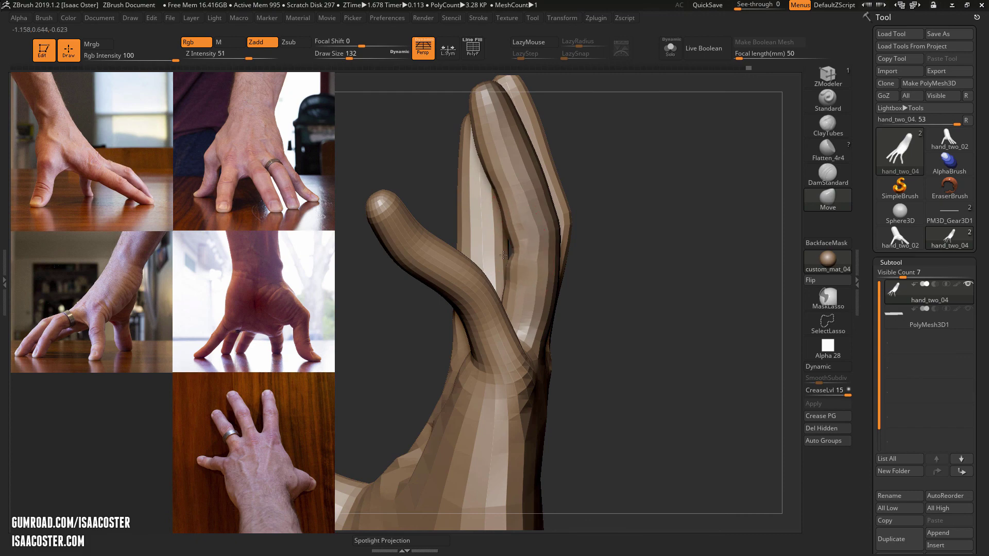
pyautogui.moveTo(608, 272); pyautogui.dragTo(489, 288, button='right')
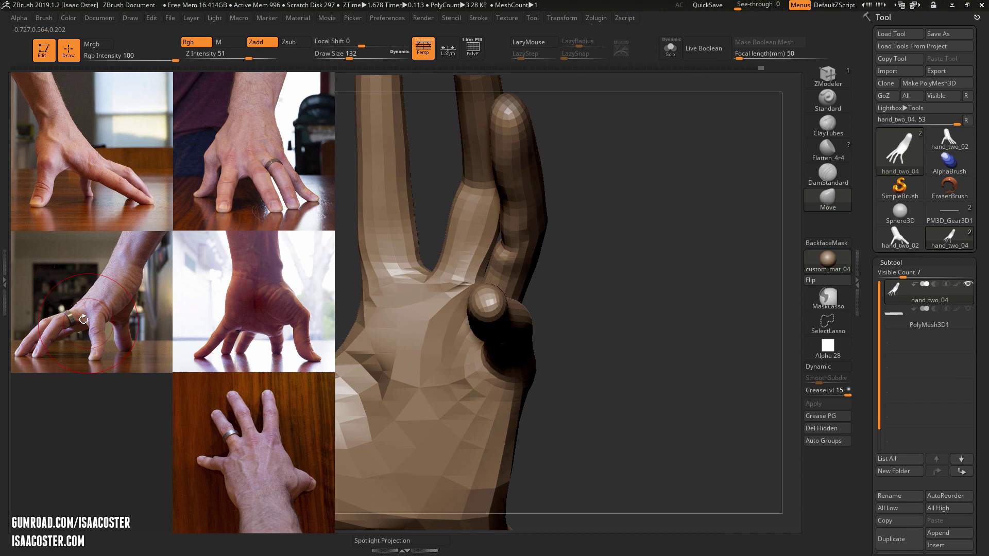
# Refine the ring finger from the outer side of the hand with the Move brush at draw sizes 207, 172 and 97.
pyautogui.moveTo(726, 193)
pyautogui.mouseDown(button='right')
pyautogui.moveTo(697, 357)
pyautogui.moveTo(479, 330)
pyautogui.moveTo(474, 413)
pyautogui.moveTo(470, 394)
pyautogui.mouseUp(button='right')
pyautogui.press('s')
pyautogui.moveTo(467, 388); pyautogui.dragTo(475, 387)
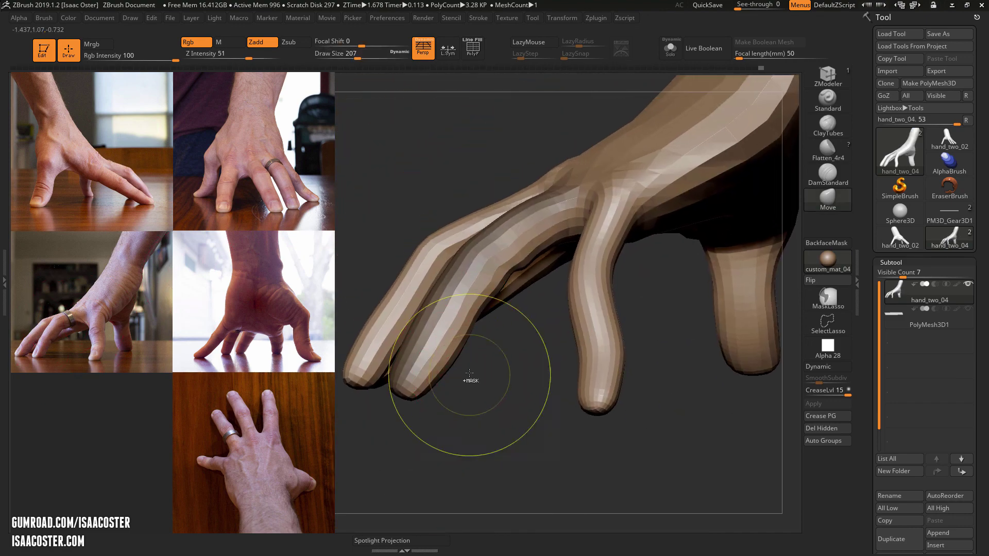
pyautogui.moveTo(468, 379); pyautogui.dragTo(467, 383, button='right')
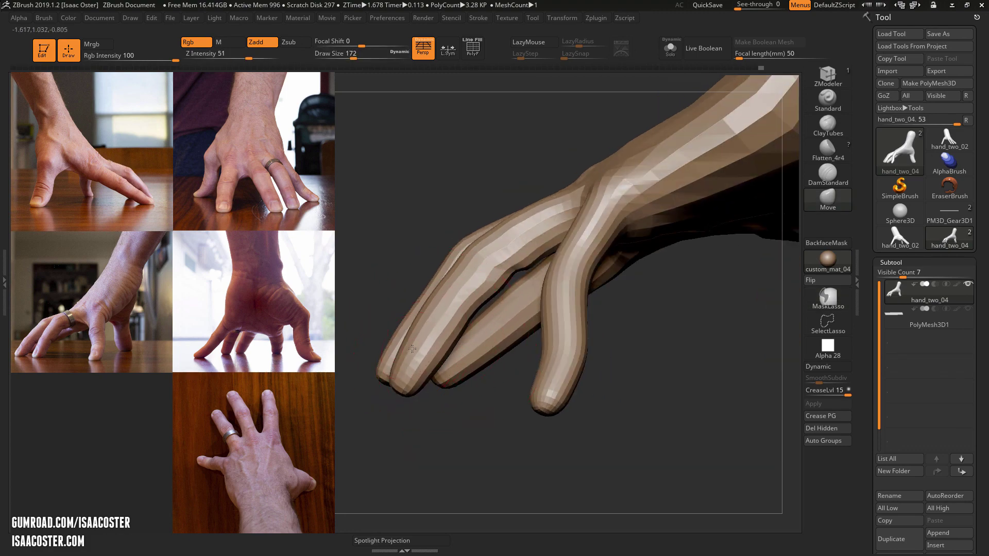
pyautogui.moveTo(412, 348)
pyautogui.mouseDown(button='right')
pyautogui.moveTo(463, 397)
pyautogui.moveTo(475, 423)
pyautogui.moveTo(450, 418)
pyautogui.mouseUp(button='right')
pyautogui.press('[')
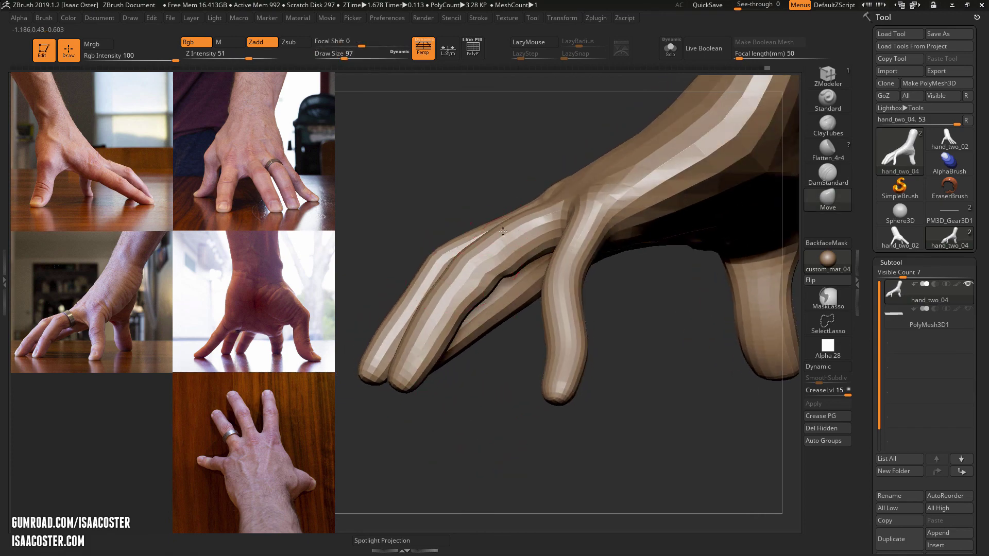